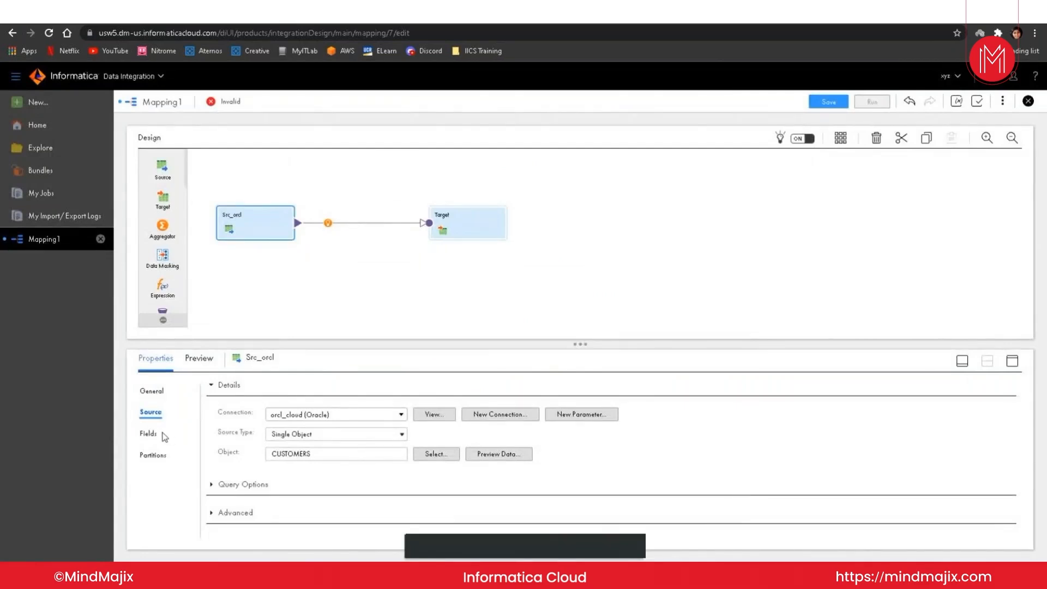
- Open the filter settings in the query options of the Src_orcl source and check the available filter condition types
left_click(154, 455)
left_click(212, 484)
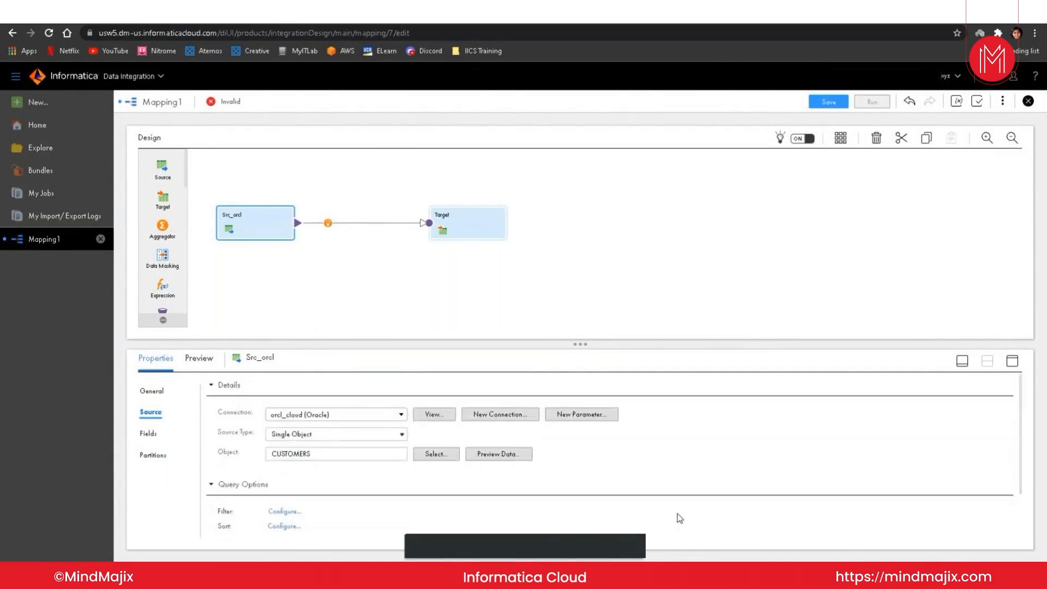
left_click_drag(579, 344, 579, 296)
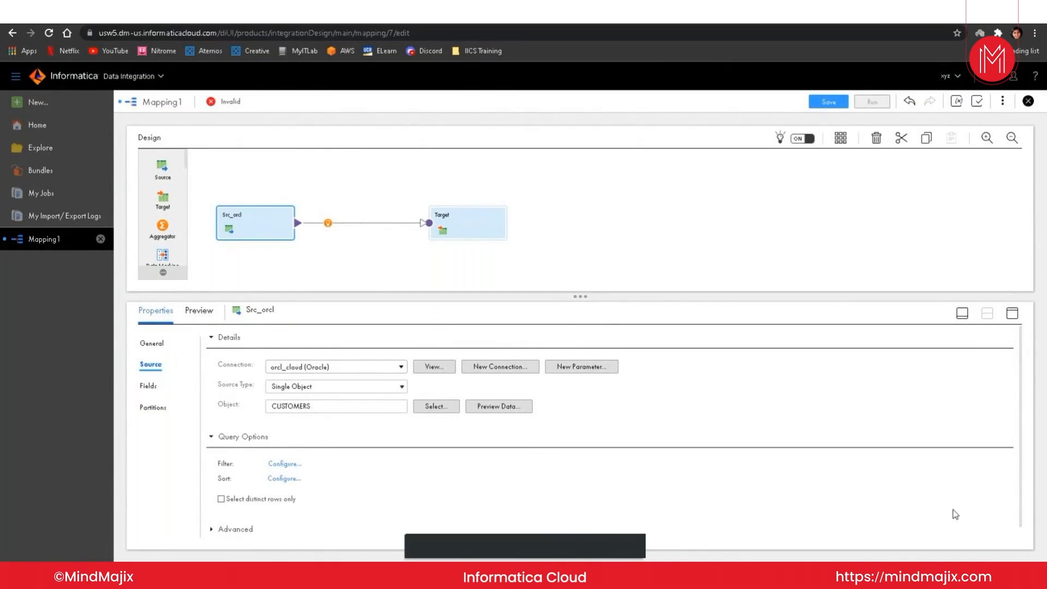
left_click(1011, 313)
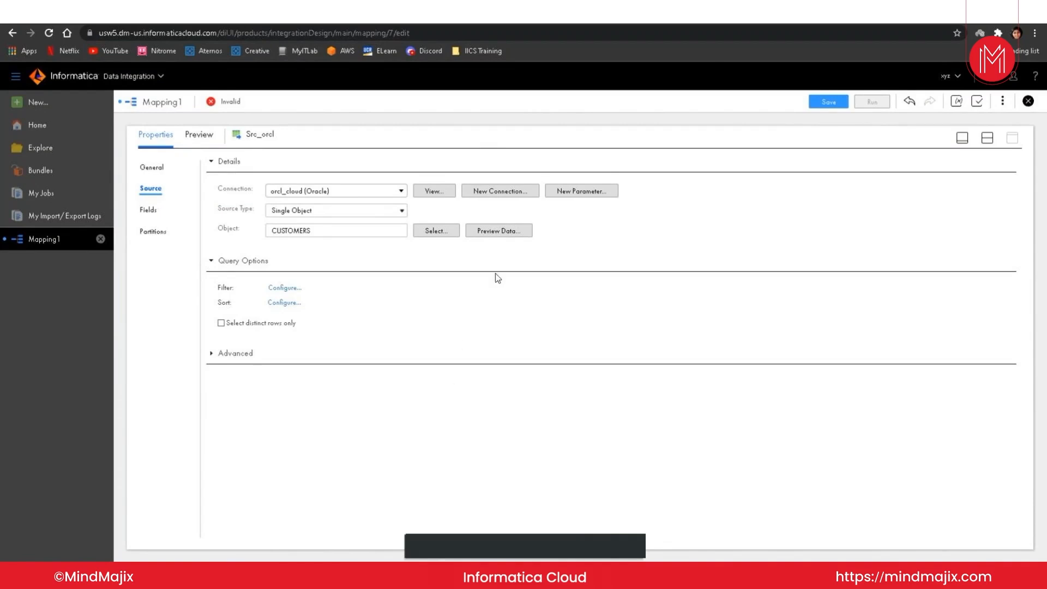
left_click(282, 290)
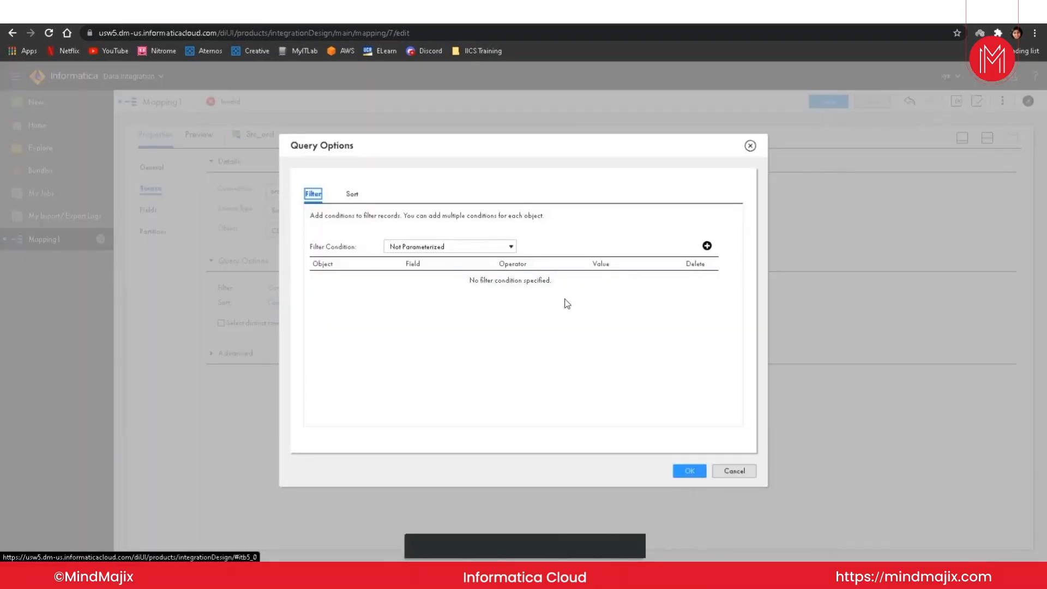
left_click(512, 248)
left_click(513, 250)
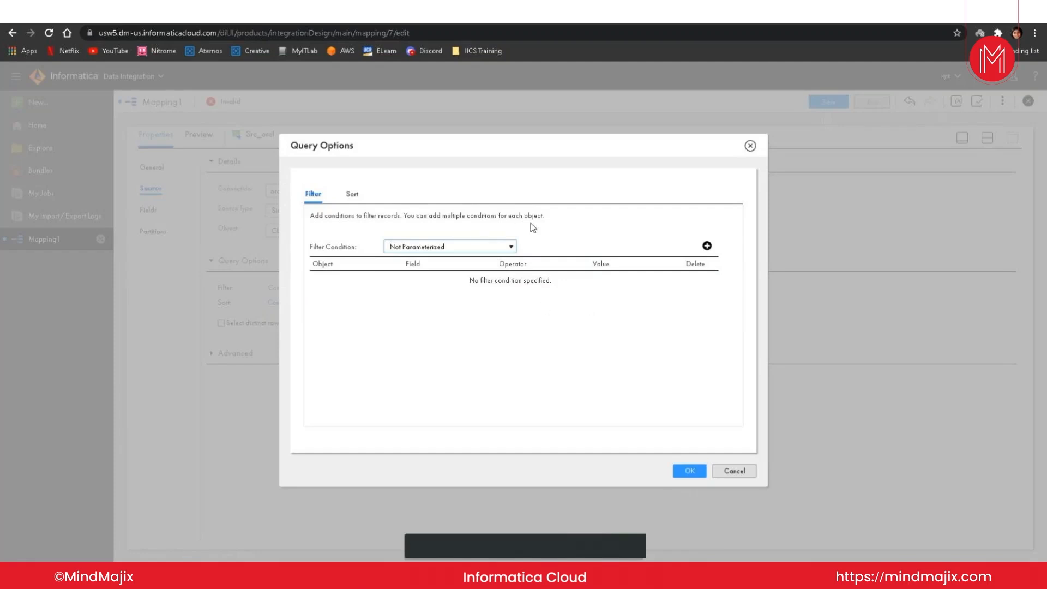
left_click(513, 249)
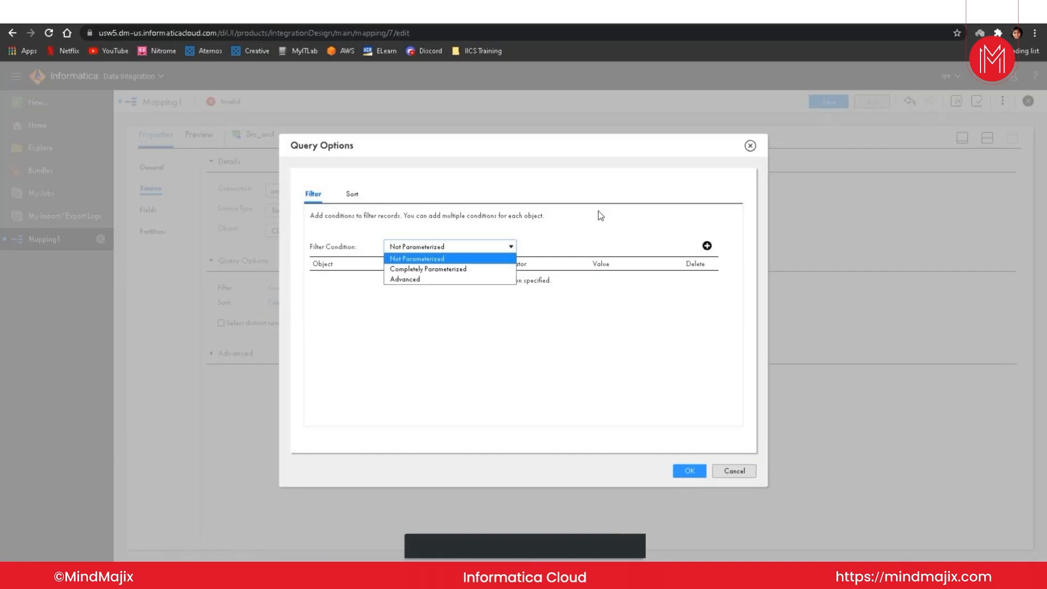
- Add a source filter condition on CUSTOMERS with CUSTOMER_ID greater than 101, removing the extra empty condition row
left_click(706, 246)
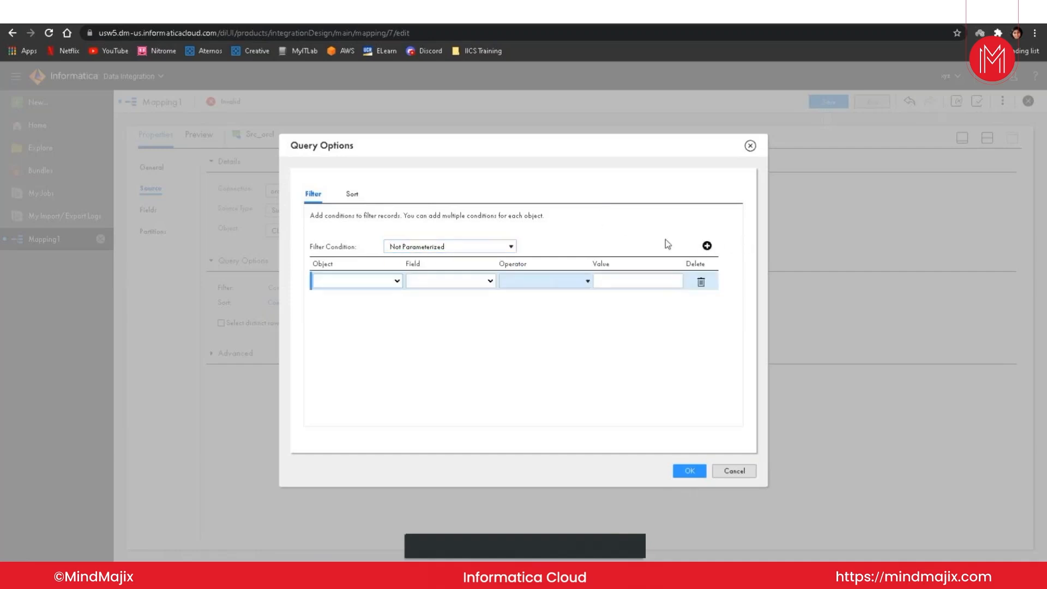
left_click(397, 282)
left_click(338, 299)
left_click(488, 284)
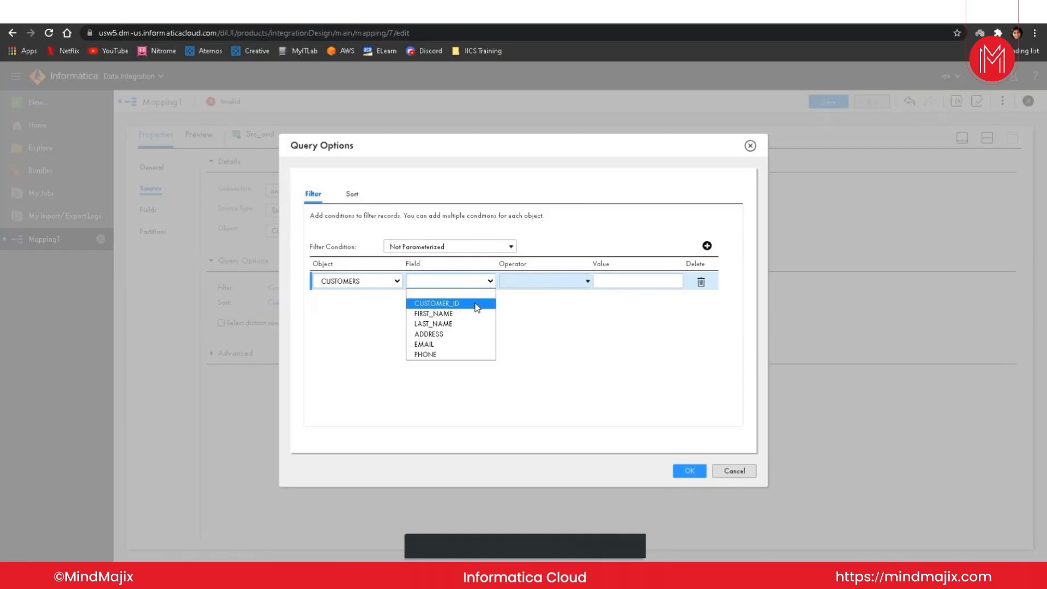
left_click(477, 305)
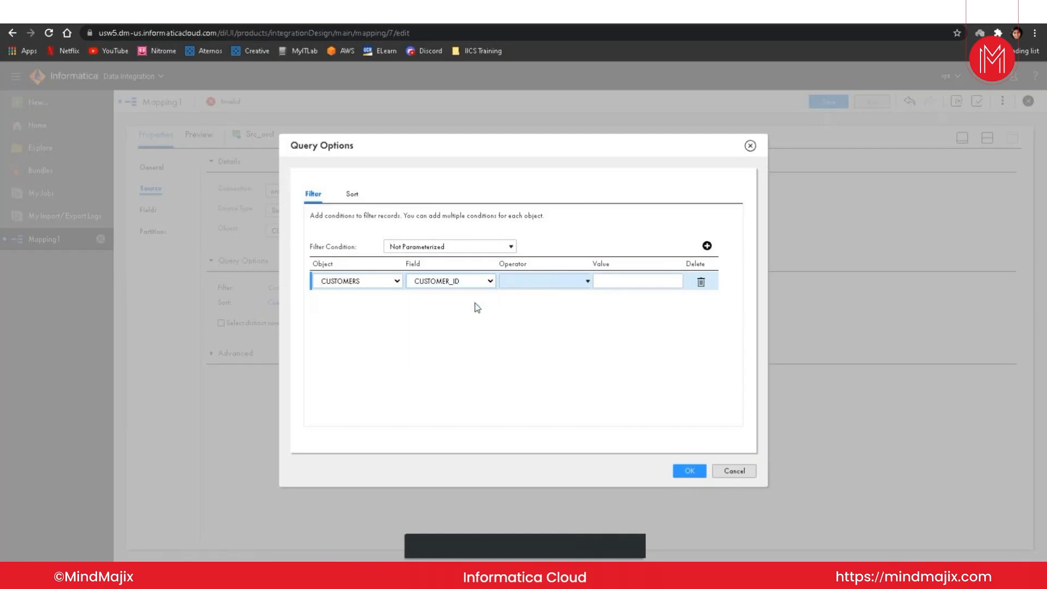
left_click(588, 281)
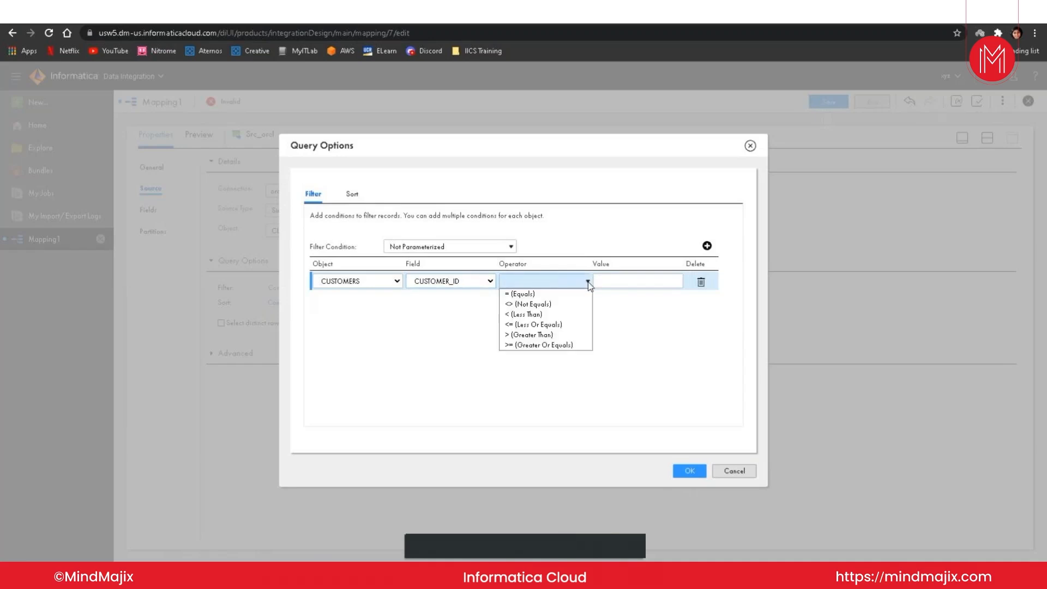
left_click(531, 335)
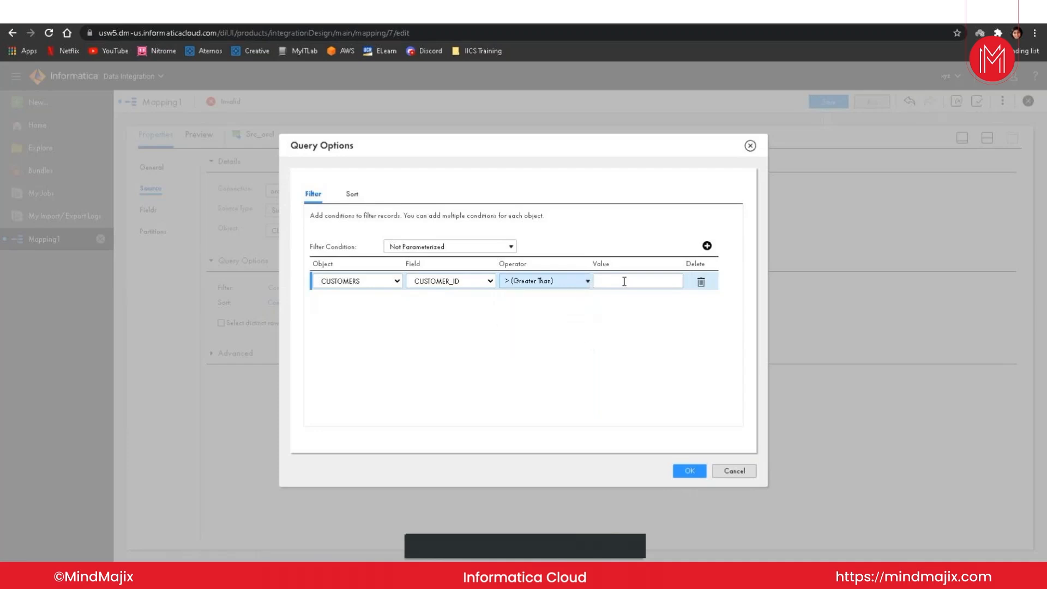
type("101")
left_click(712, 252)
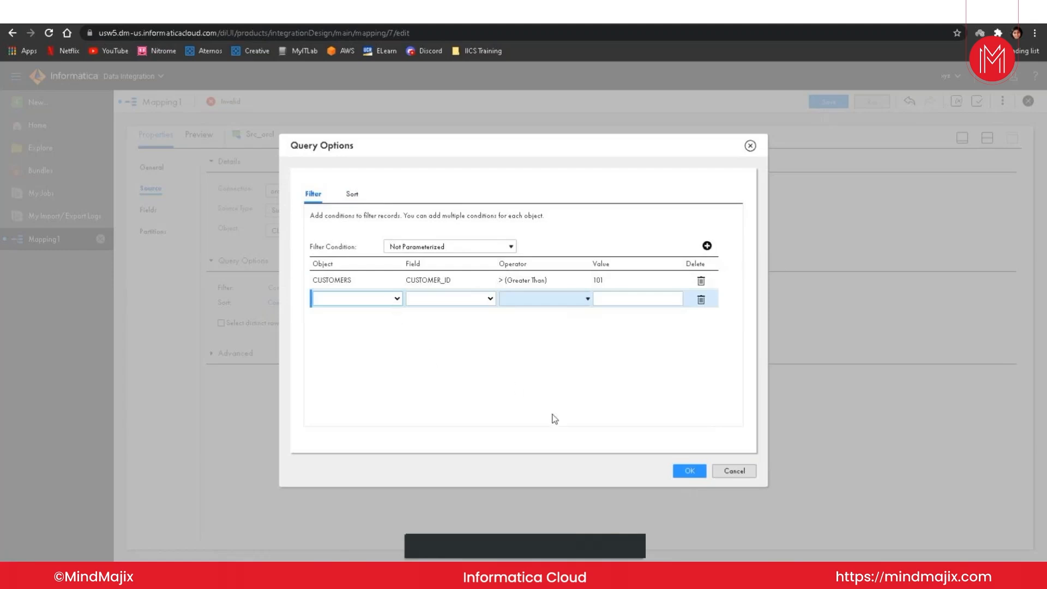
left_click(704, 303)
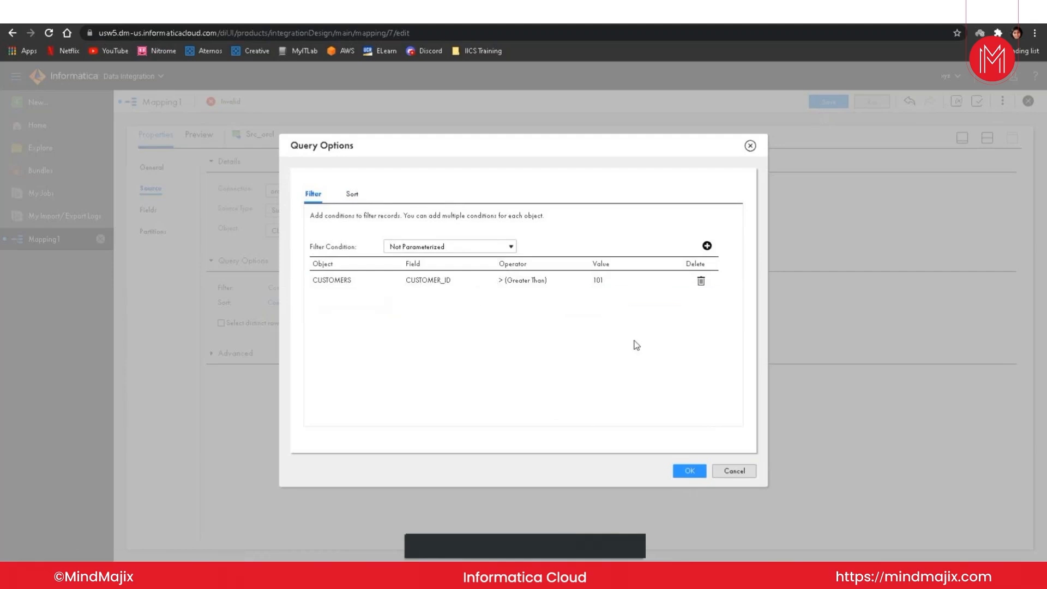
- Add a sort condition on the CUSTOMER_ID field of CUSTOMERS and apply the query options
left_click(352, 195)
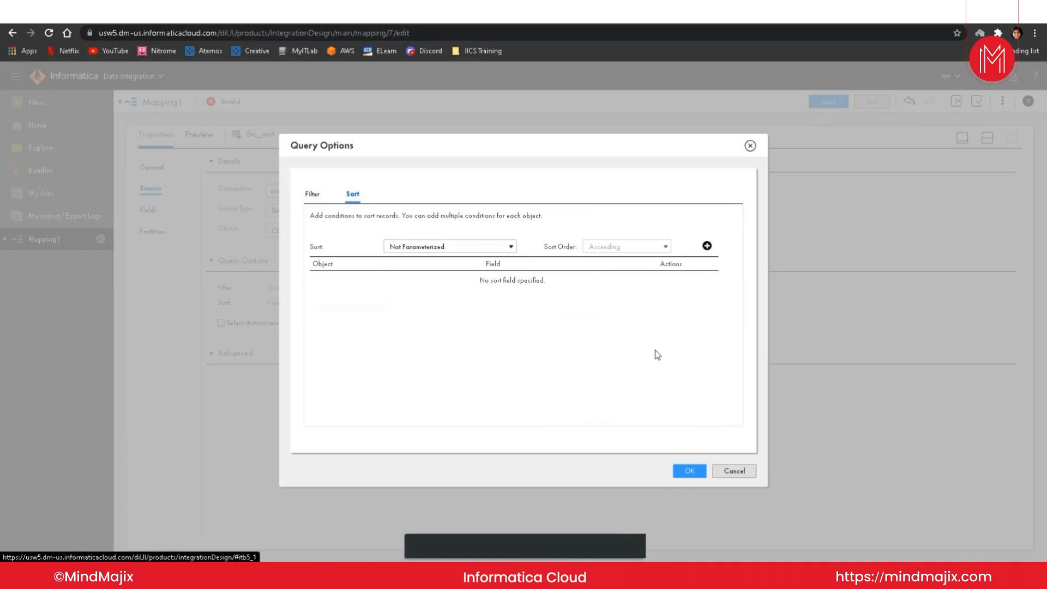
left_click(707, 245)
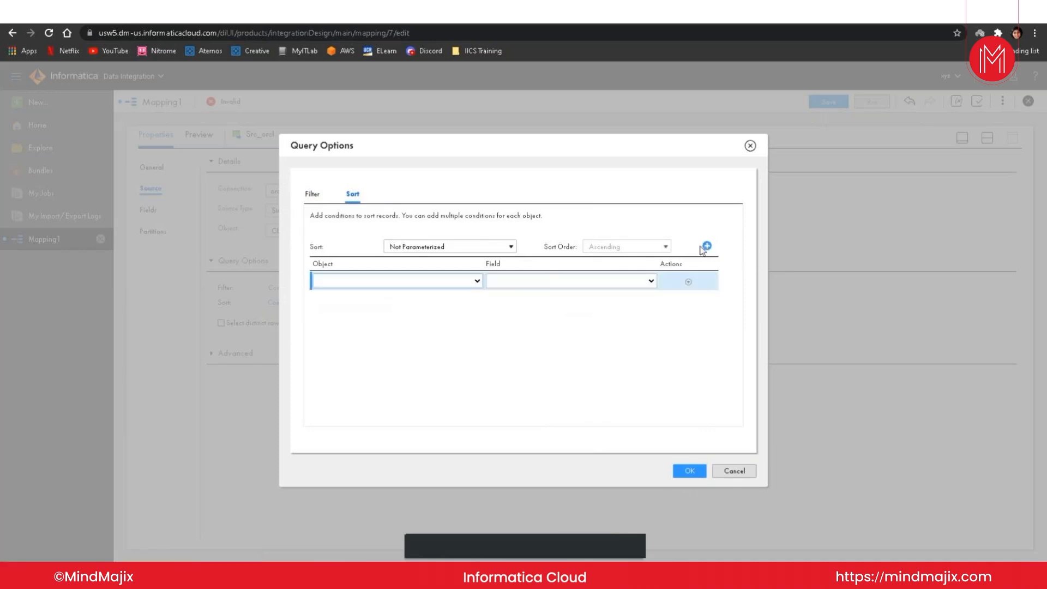
left_click(480, 281)
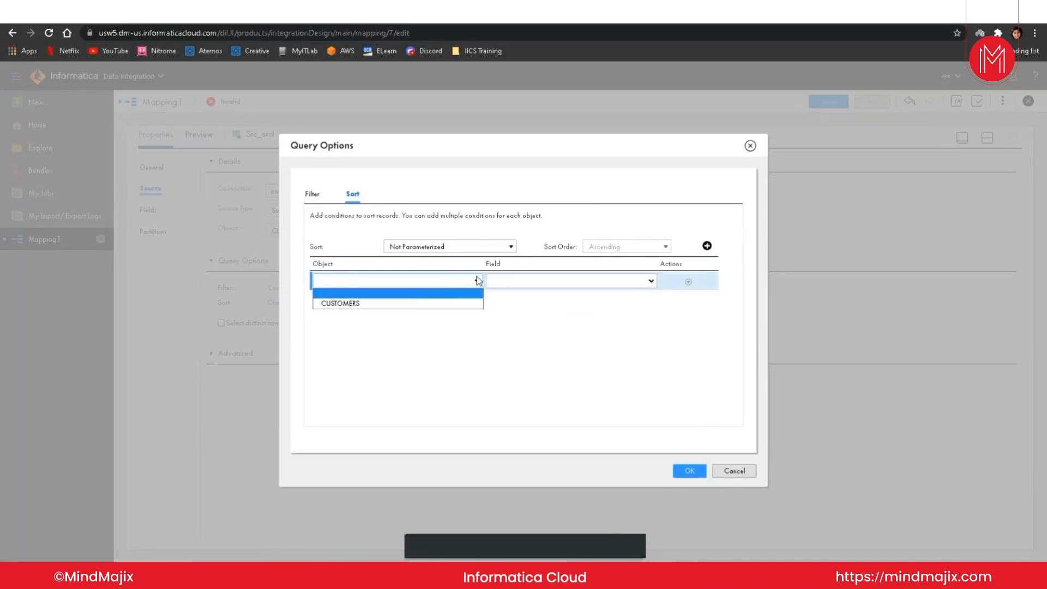
left_click(406, 303)
left_click(650, 281)
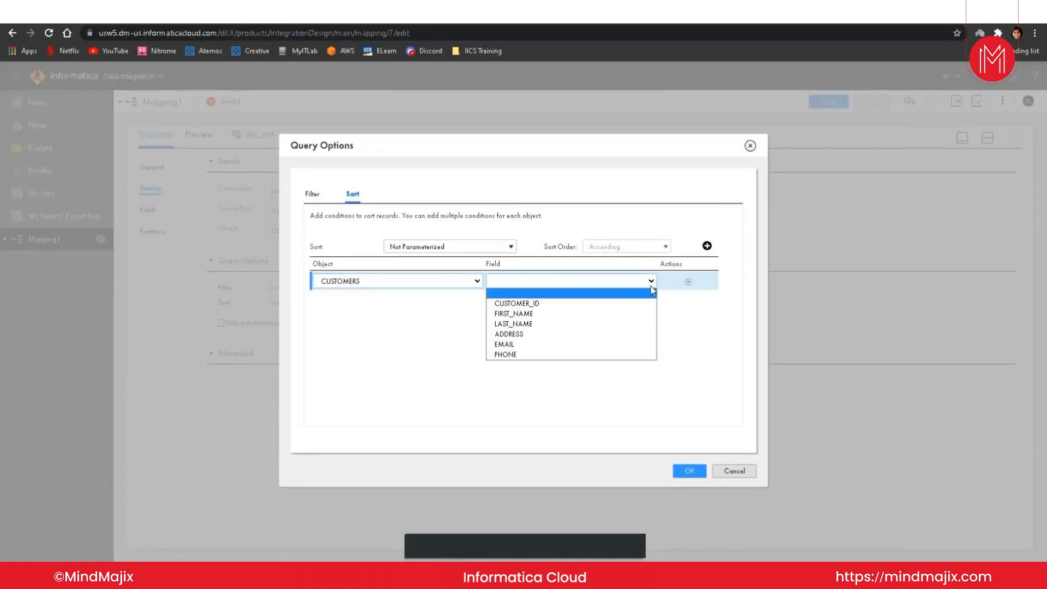
left_click(632, 308)
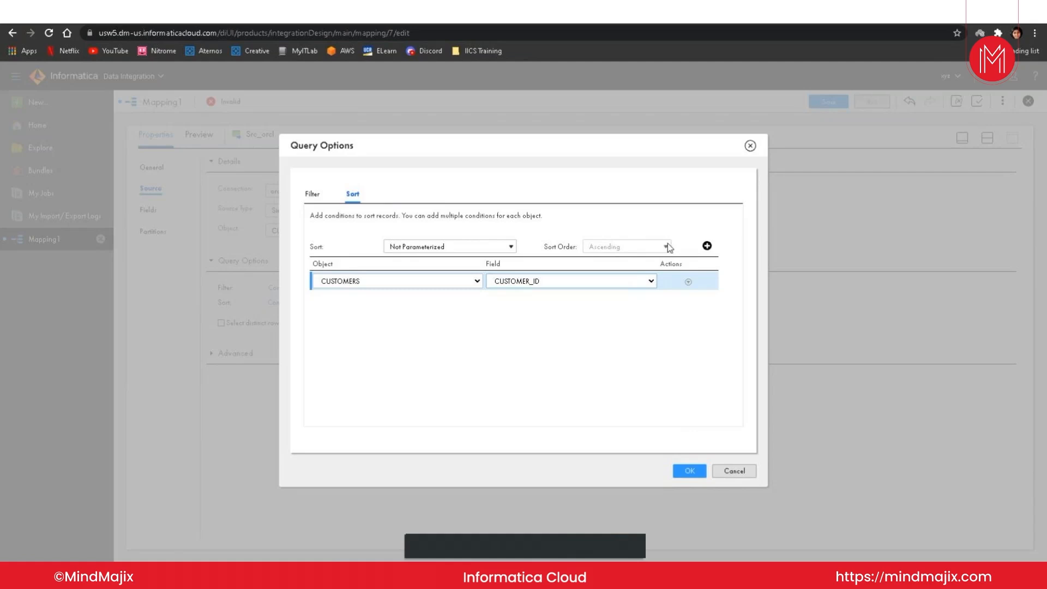
left_click(687, 472)
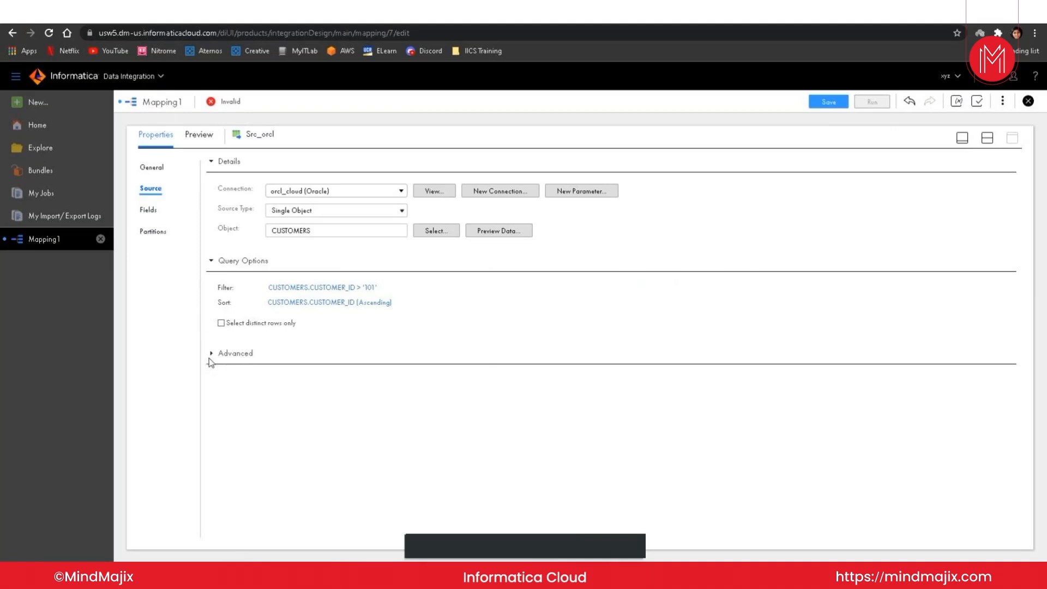
- Restrict the source to distinct rows only and select the Normal tracing level in its advanced settings
left_click(221, 323)
left_click(213, 356)
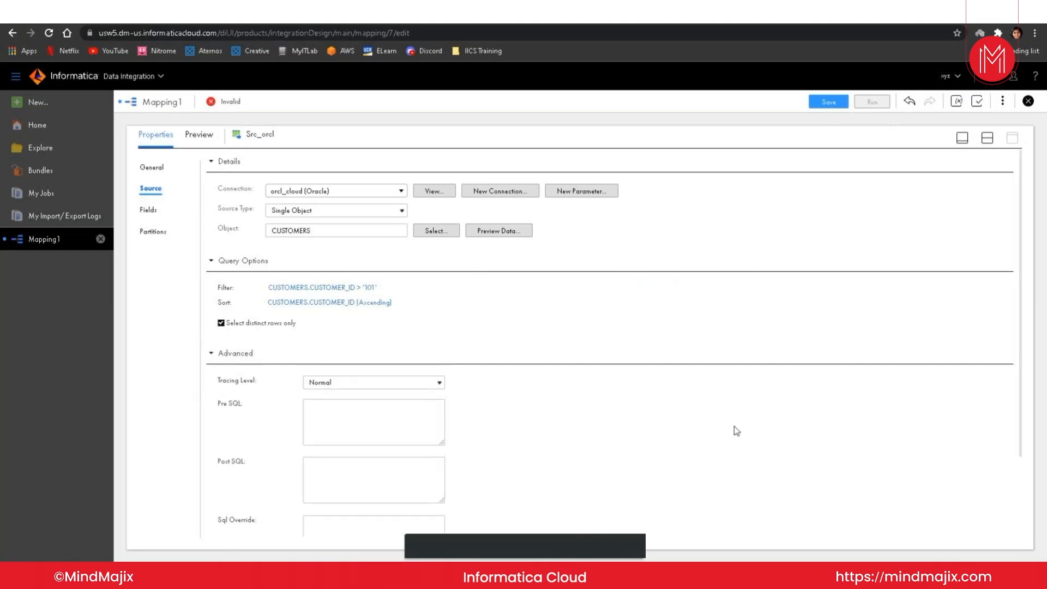
scroll(734, 427, "down", 2)
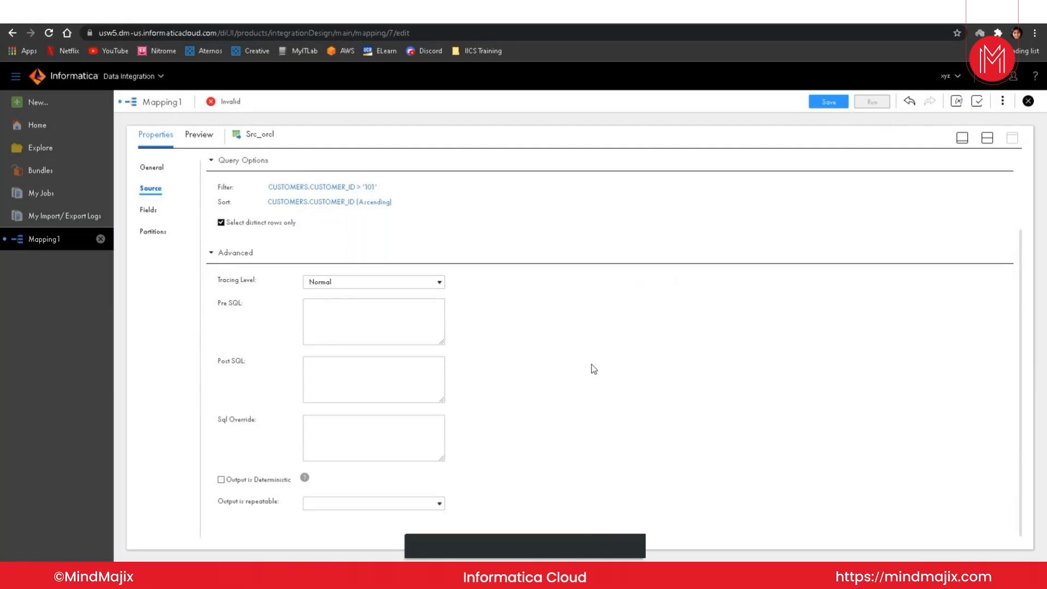
scroll(593, 368, "up", 1)
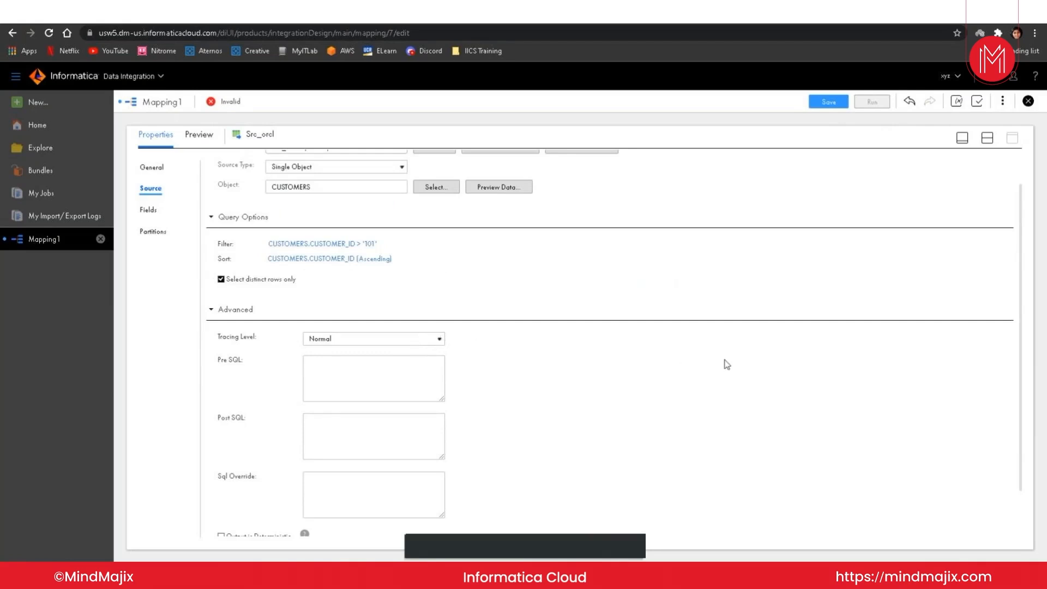
left_click(439, 339)
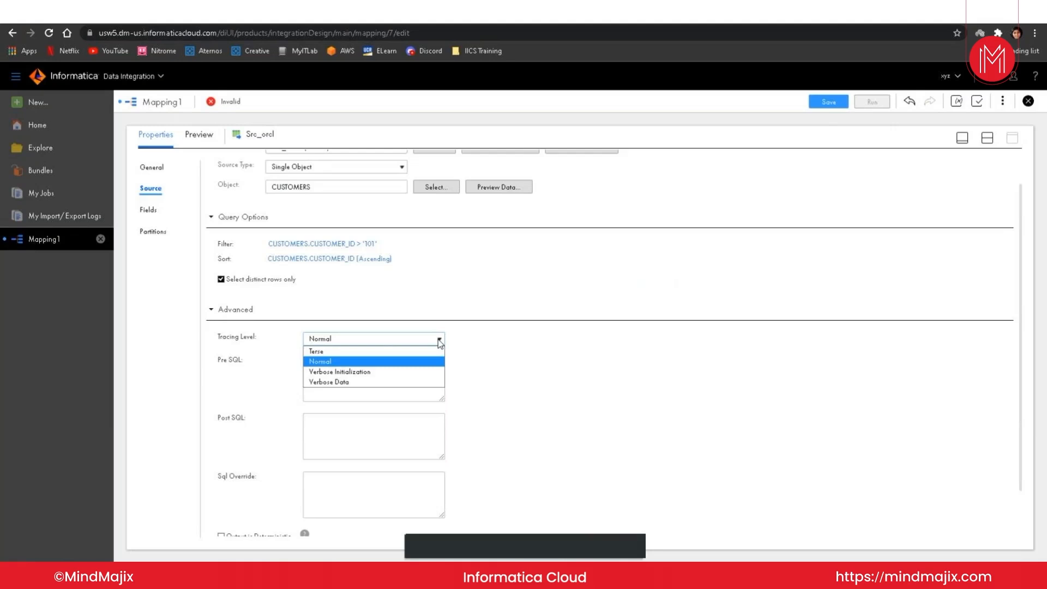
left_click(387, 361)
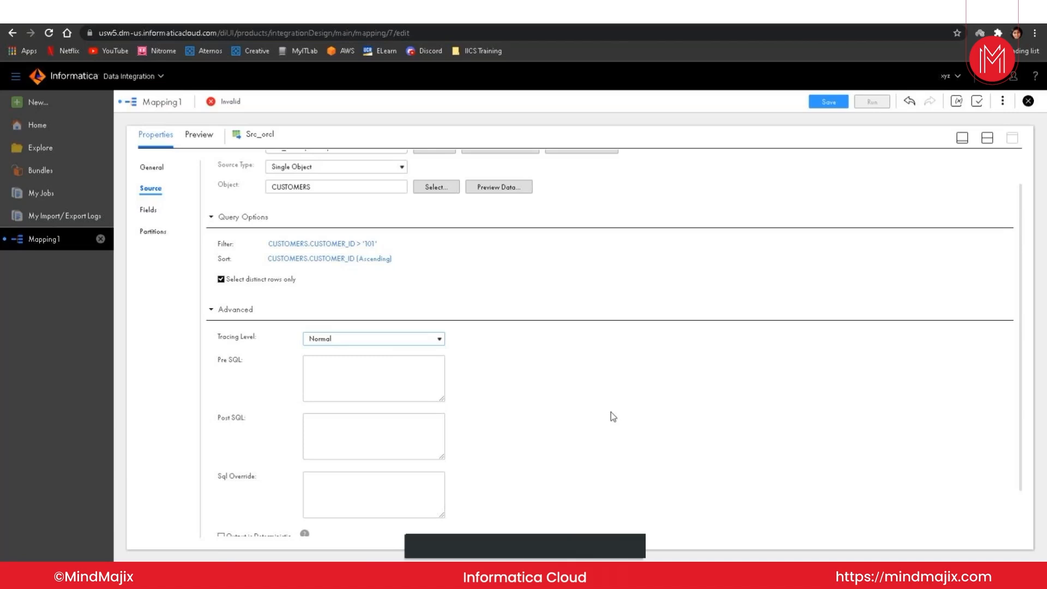
scroll(606, 418, "up", 1)
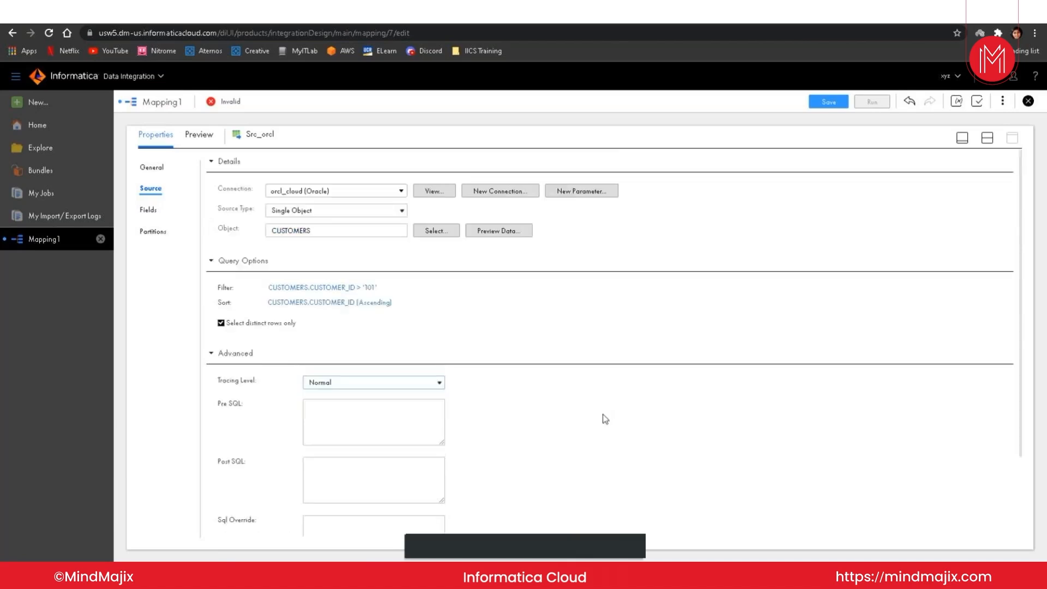
scroll(604, 417, "down", 2)
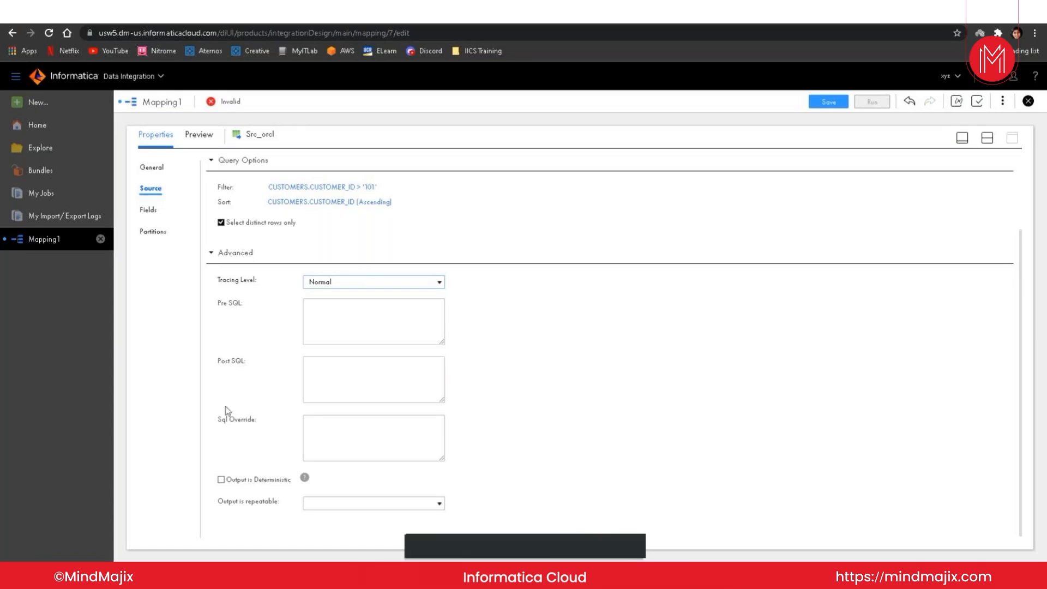
- Select None as the source's partitioning type and save the mapping
left_click(146, 210)
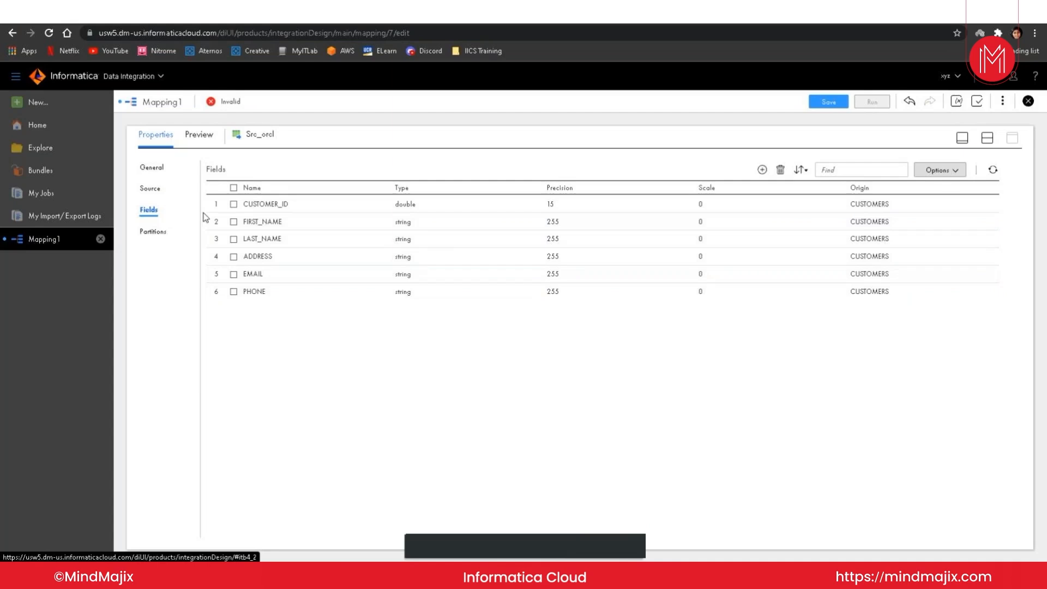
left_click(163, 234)
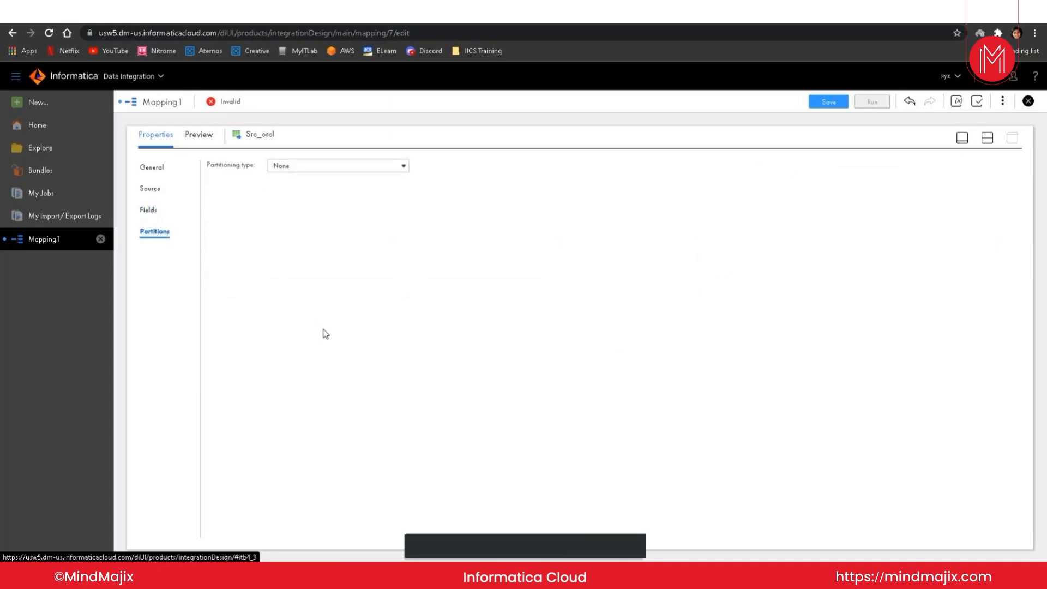
left_click(402, 167)
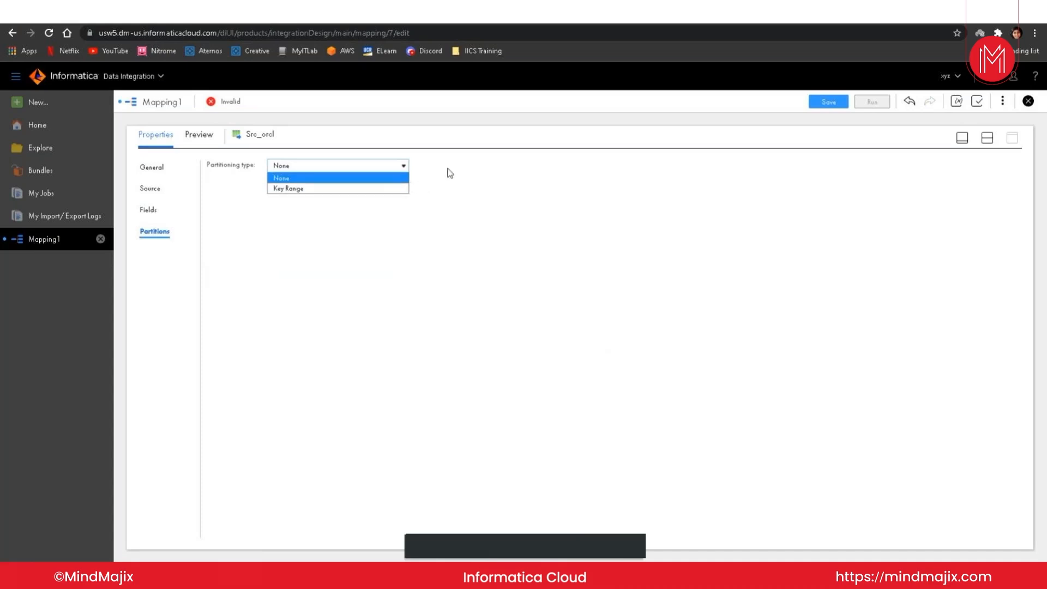
left_click(406, 180)
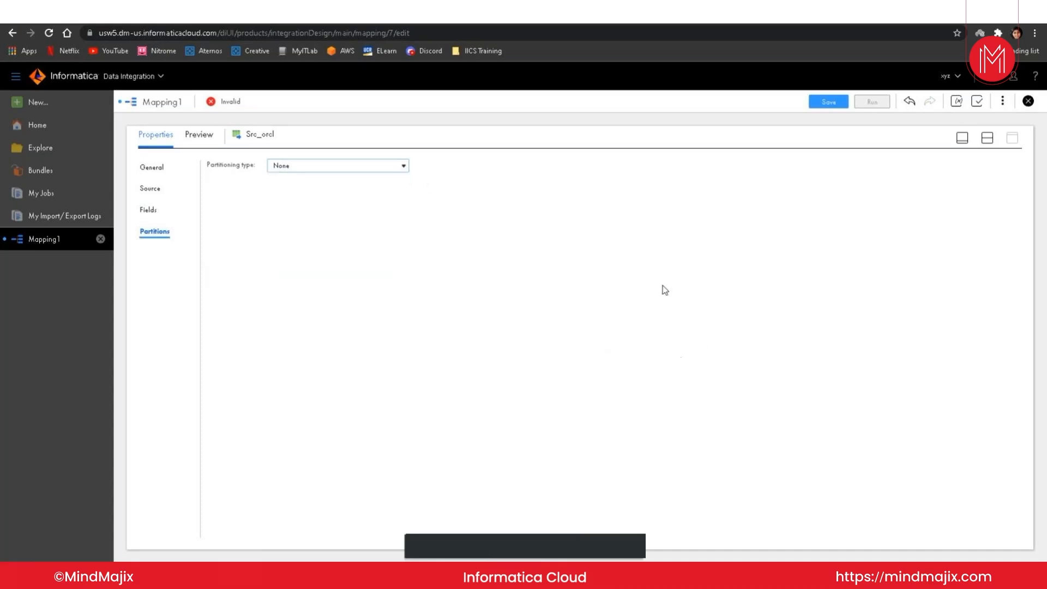
left_click(829, 103)
- Rename the mapping's Target transformation as Tgt_orcl
left_click(988, 139)
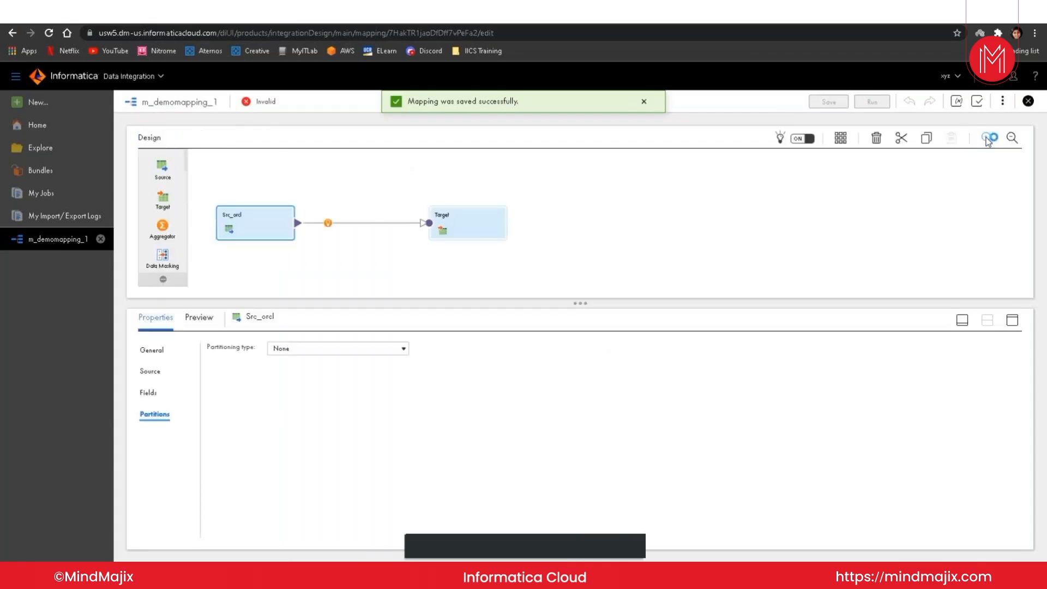
left_click(476, 217)
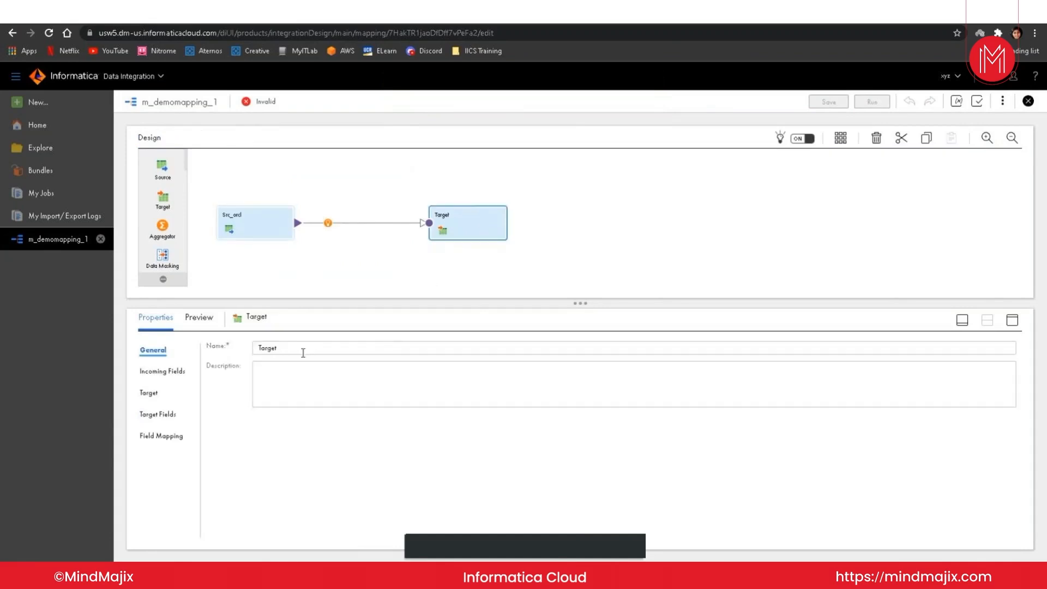
left_click(961, 320)
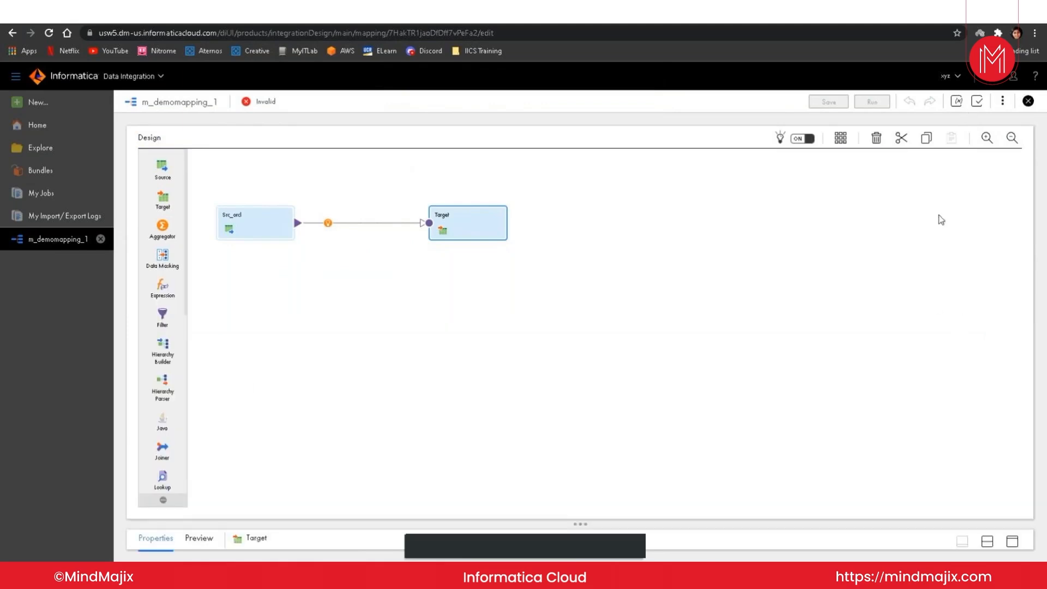
left_click(1013, 541)
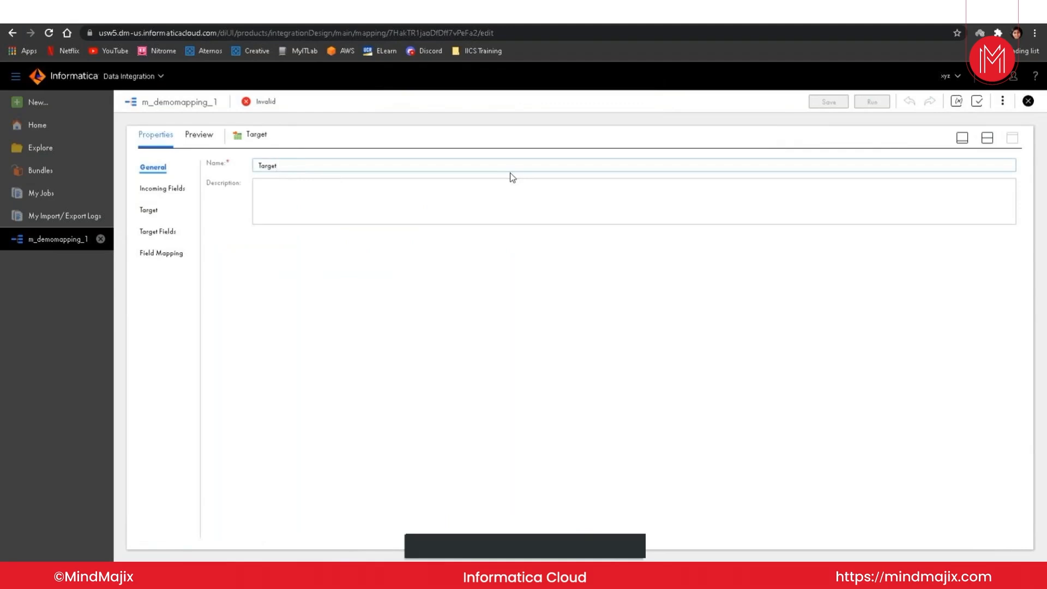
key("BackSpace")
key("BackSpace")
key("BackSpace")
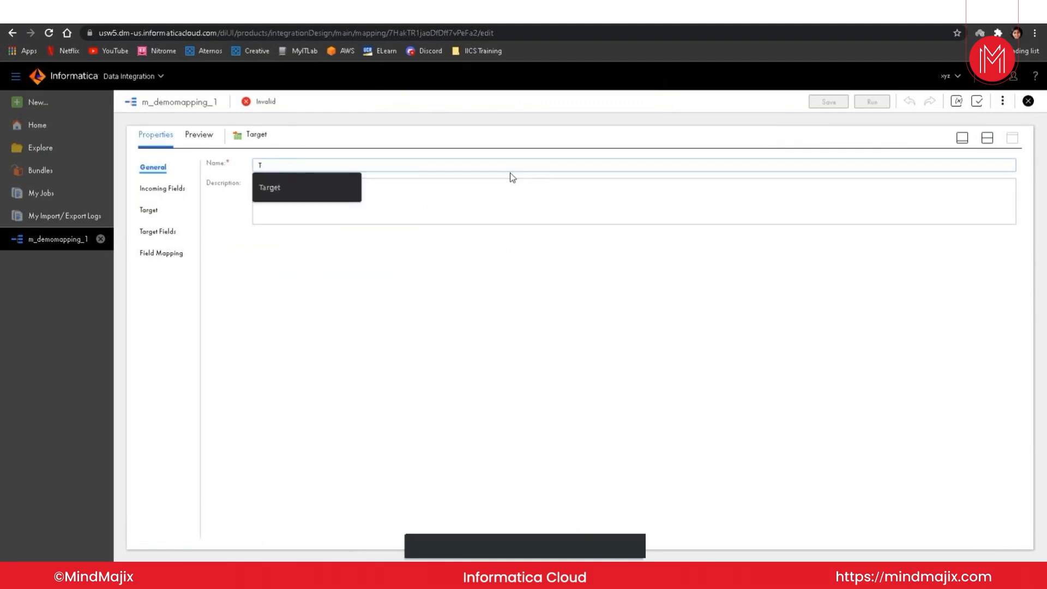
type("gt_orcl")
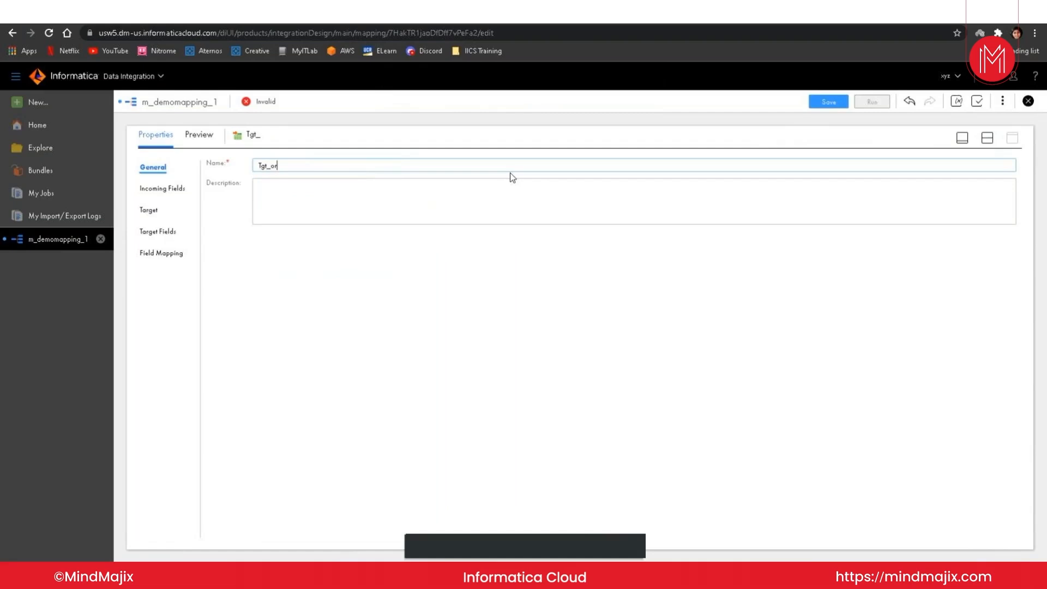
- Change the field selection criteria of the target's incoming field rule to Named Fields
left_click(172, 190)
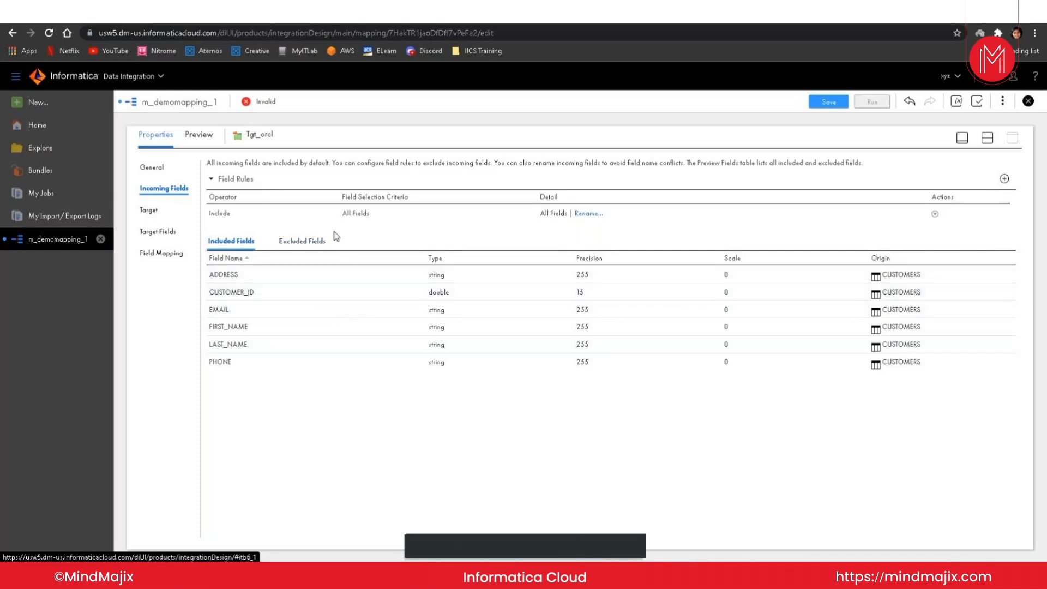
left_click(356, 215)
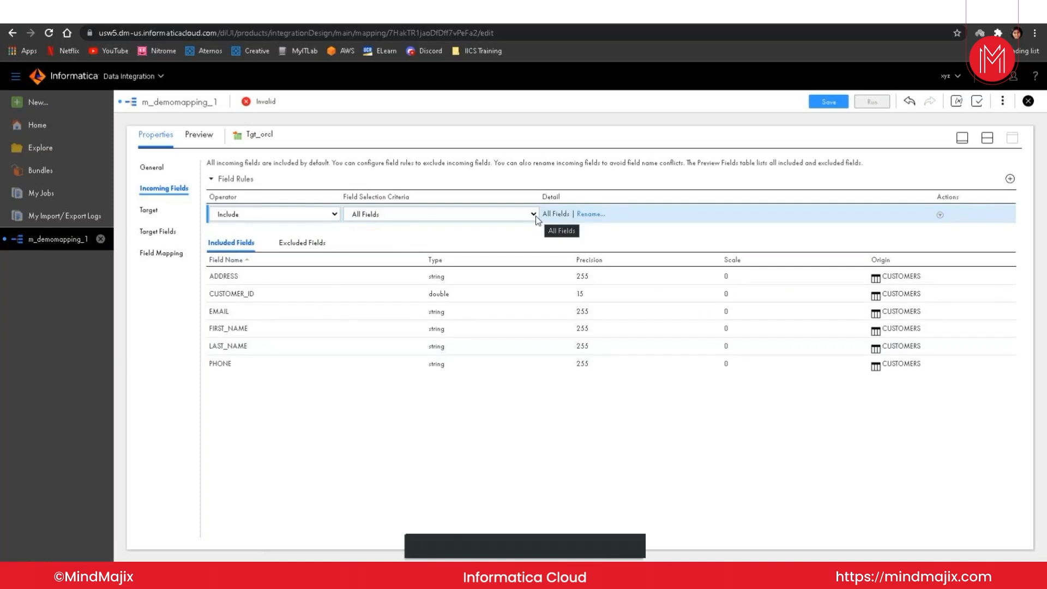
left_click(533, 214)
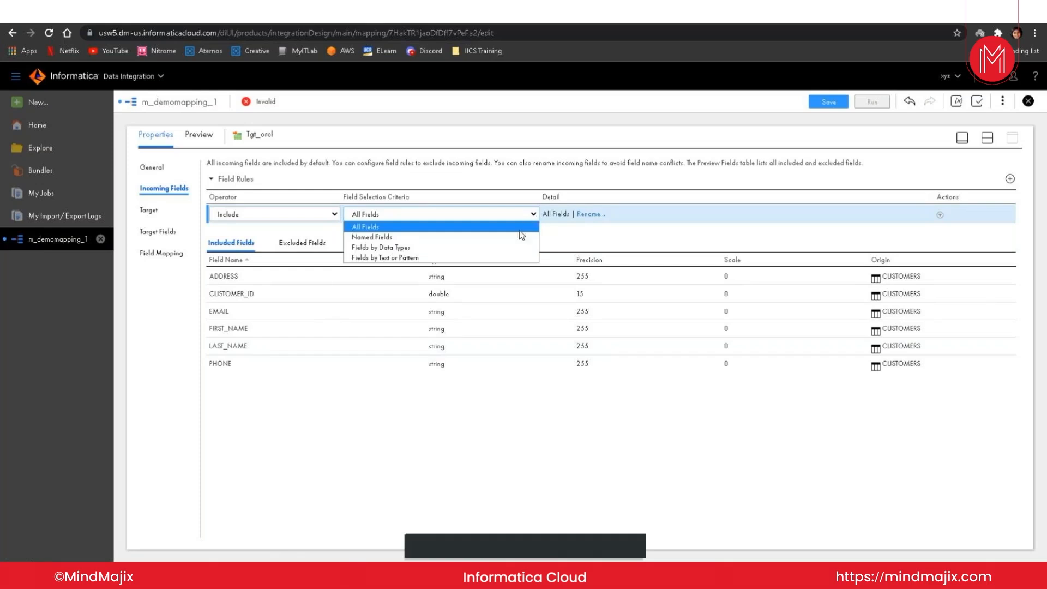
left_click(520, 237)
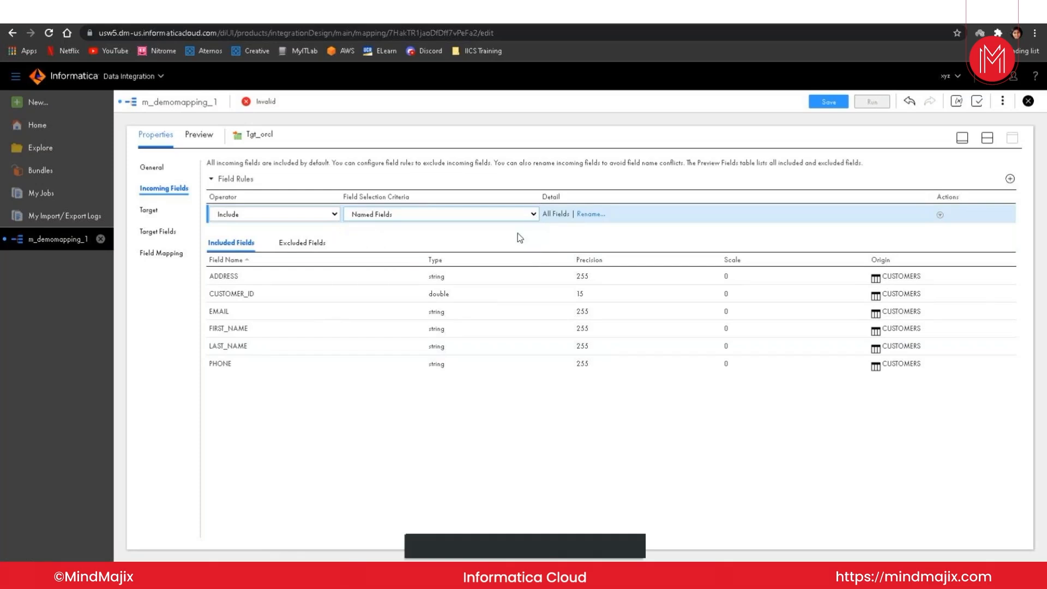
left_click(588, 217)
left_click(683, 441)
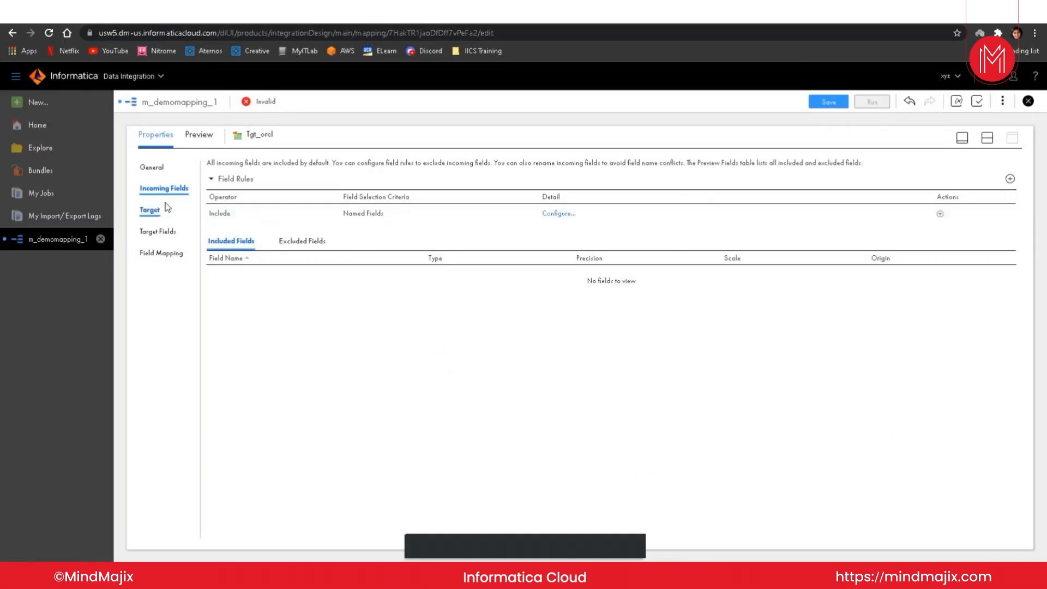
- Configure the named-fields rule to include only ADDRESS, CUSTOMER_ID, EMAIL and FIRST_NAME from CUSTOMERS
left_click(567, 214)
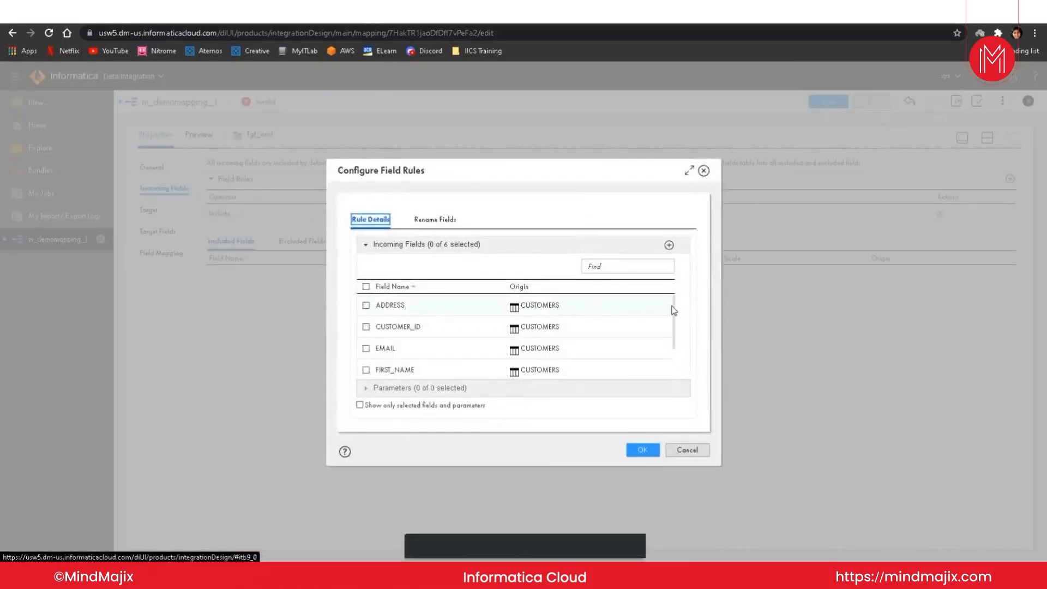
left_click_drag(676, 315, 676, 348)
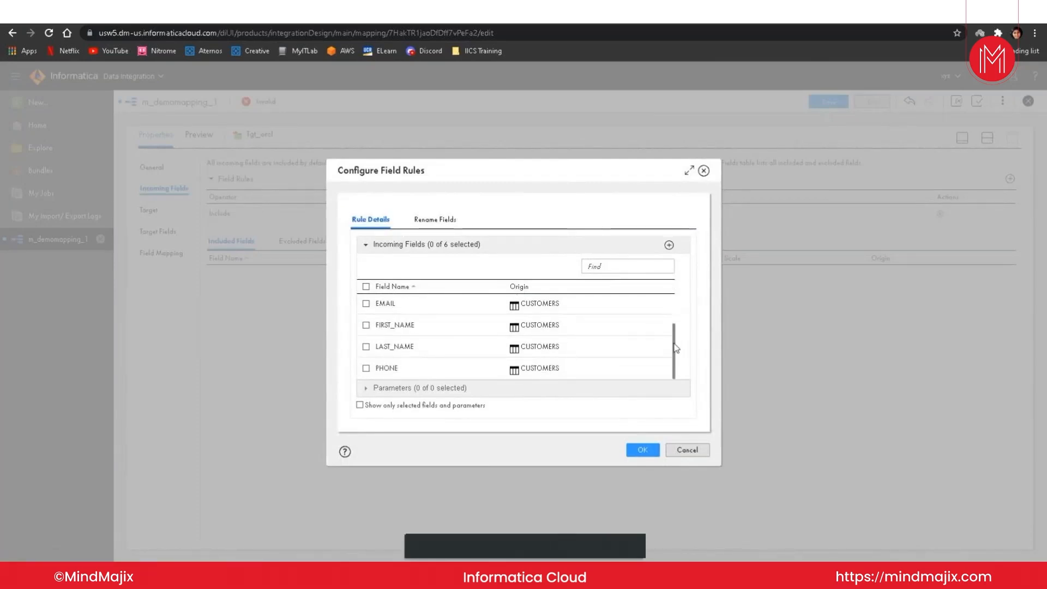
left_click_drag(675, 342, 676, 309)
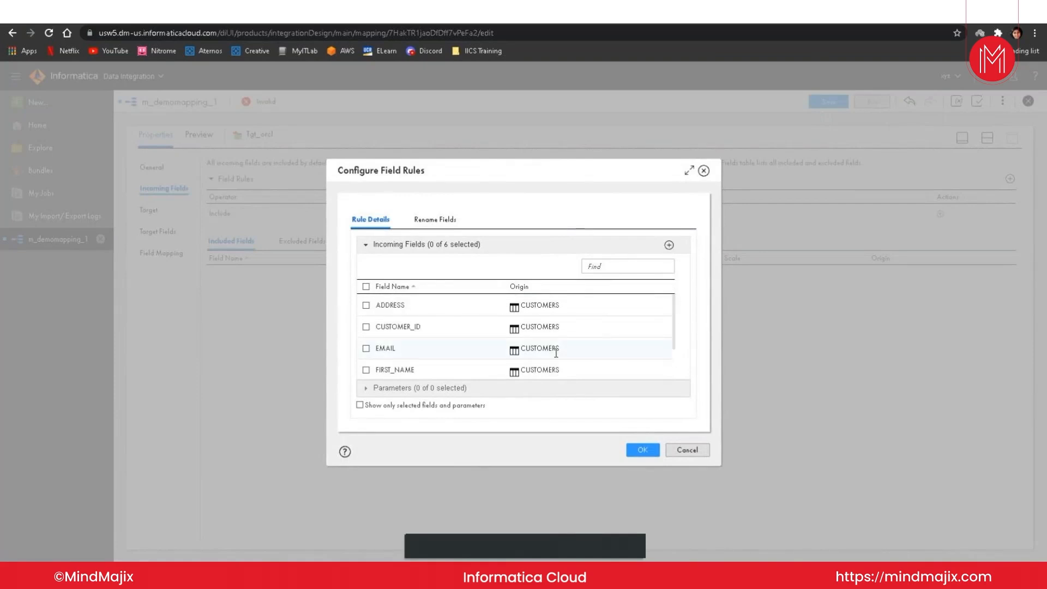
left_click(366, 326)
left_click(366, 348)
left_click(365, 369)
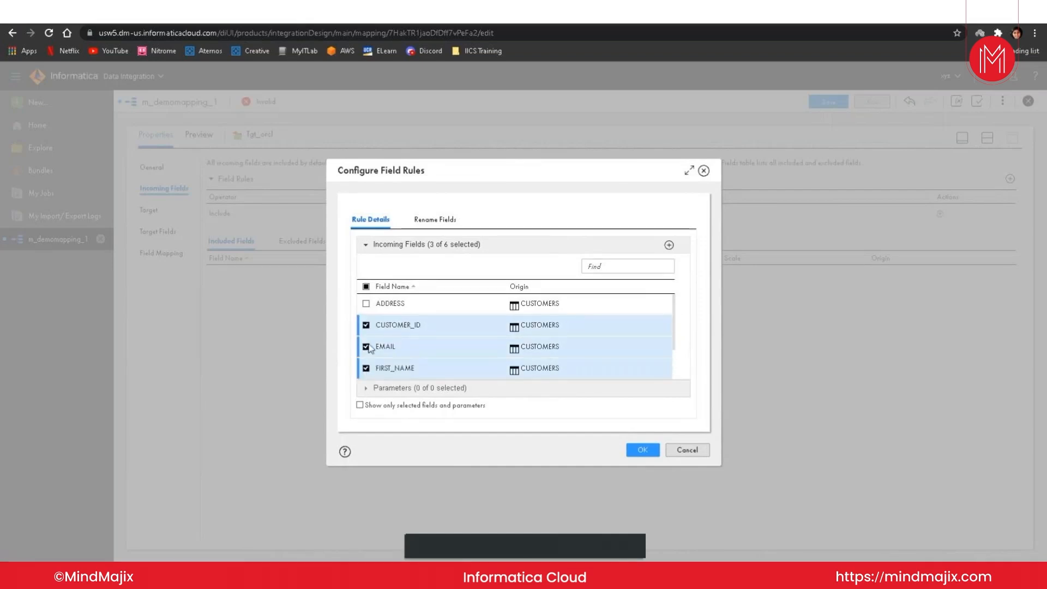
left_click(366, 305)
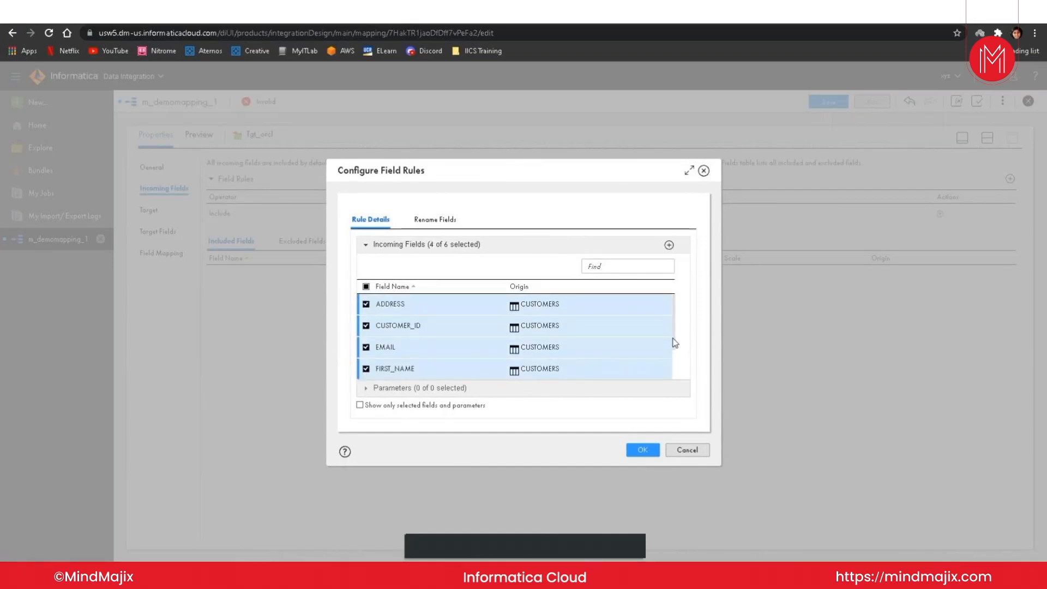
left_click(639, 450)
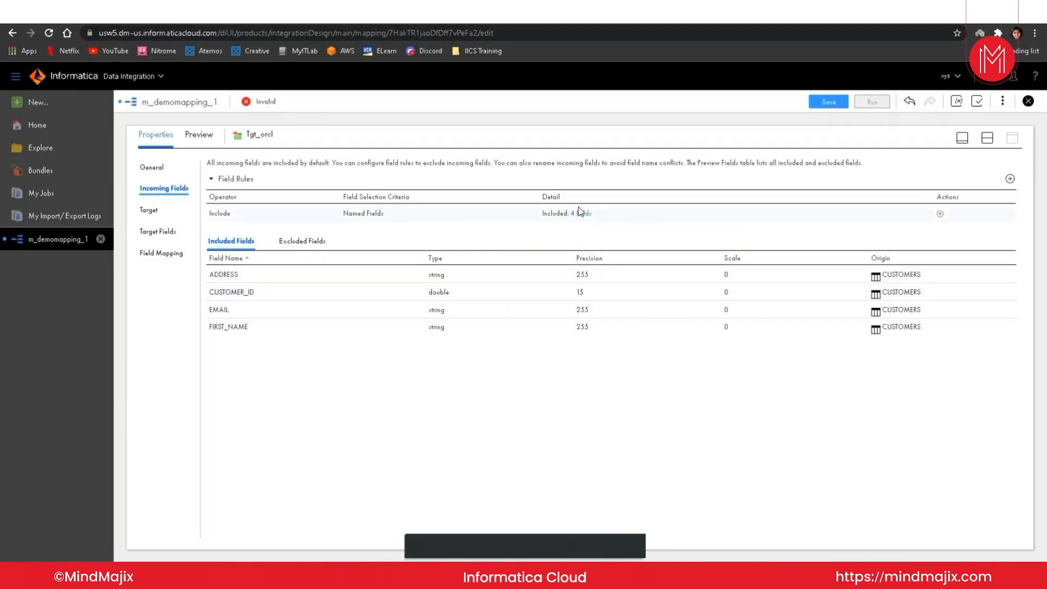
- Set the incoming field rule's selection criteria back to All Fields
left_click(360, 214)
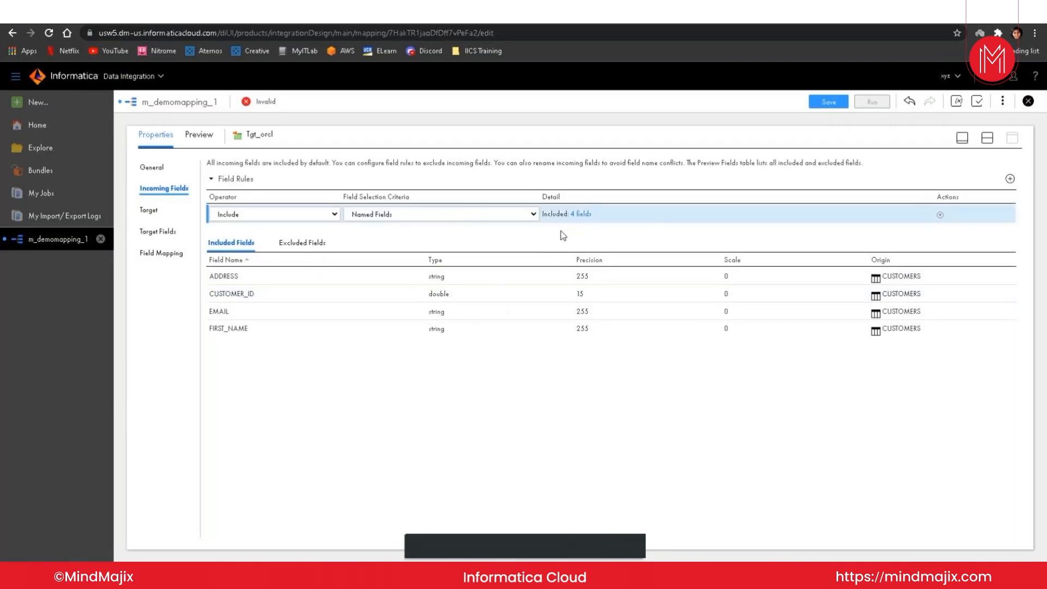
left_click(534, 213)
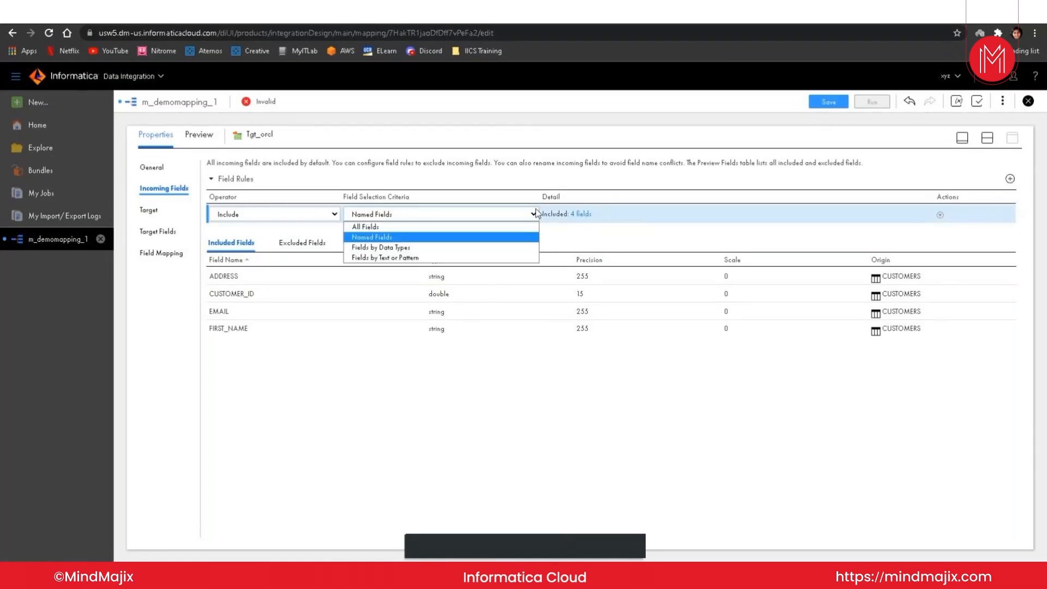
left_click(465, 230)
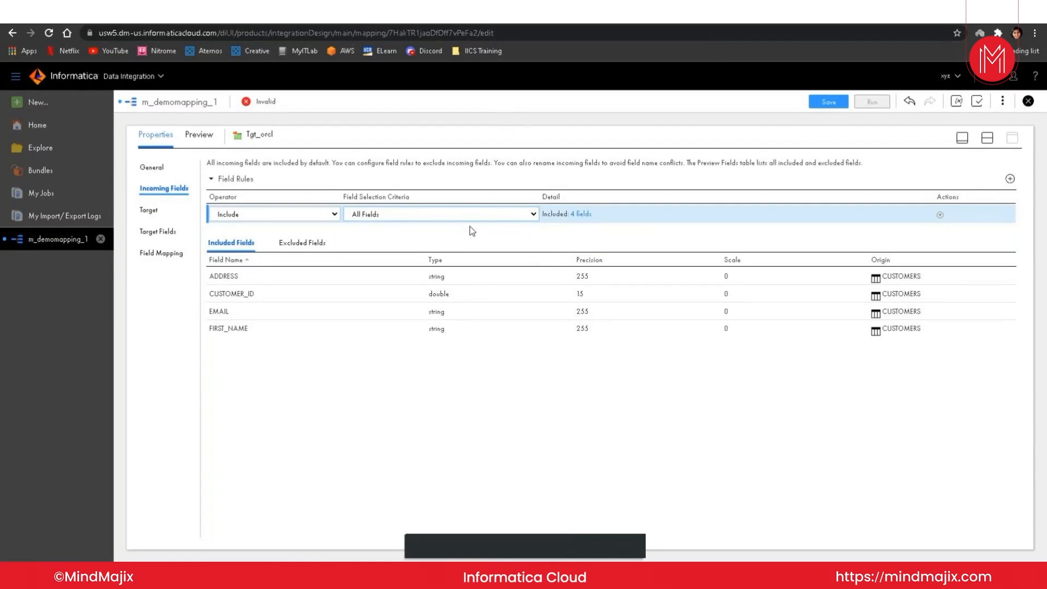
left_click(618, 231)
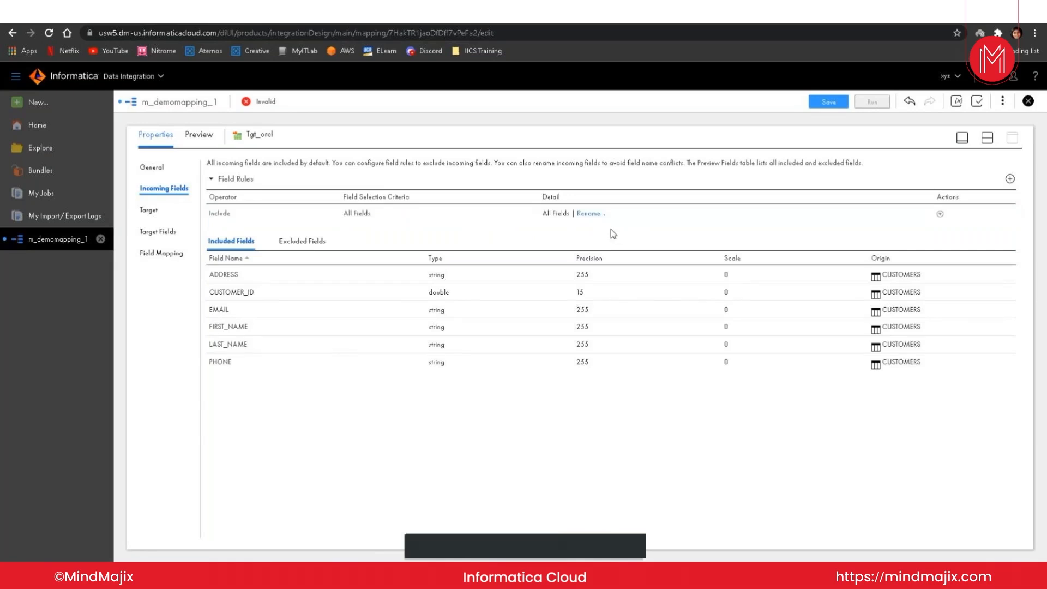
- Assign the orcl_cloud (Oracle) connection to the target and select Single Object as its target type
left_click(151, 209)
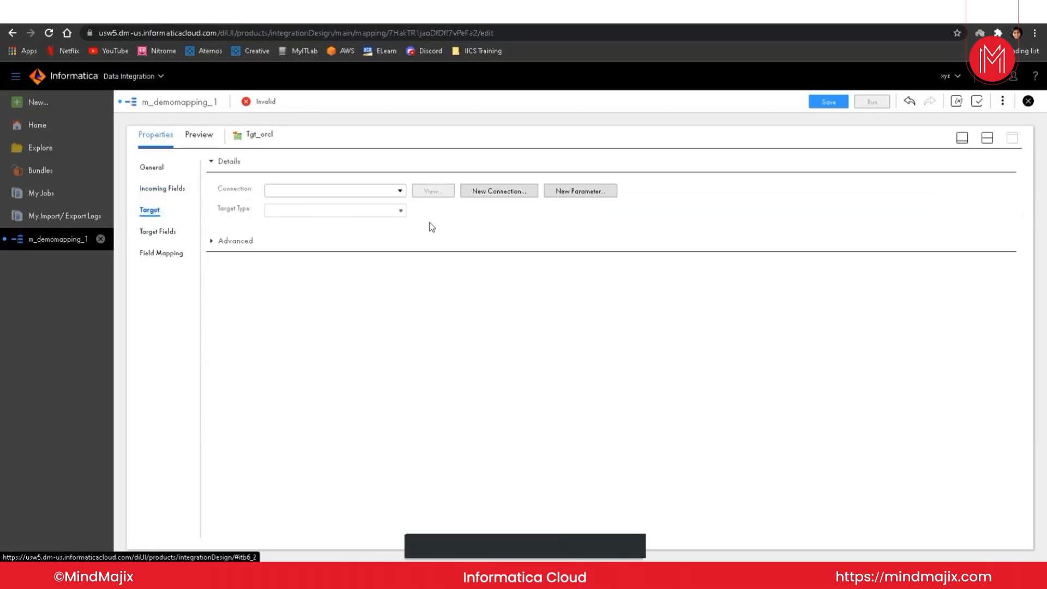
left_click(399, 192)
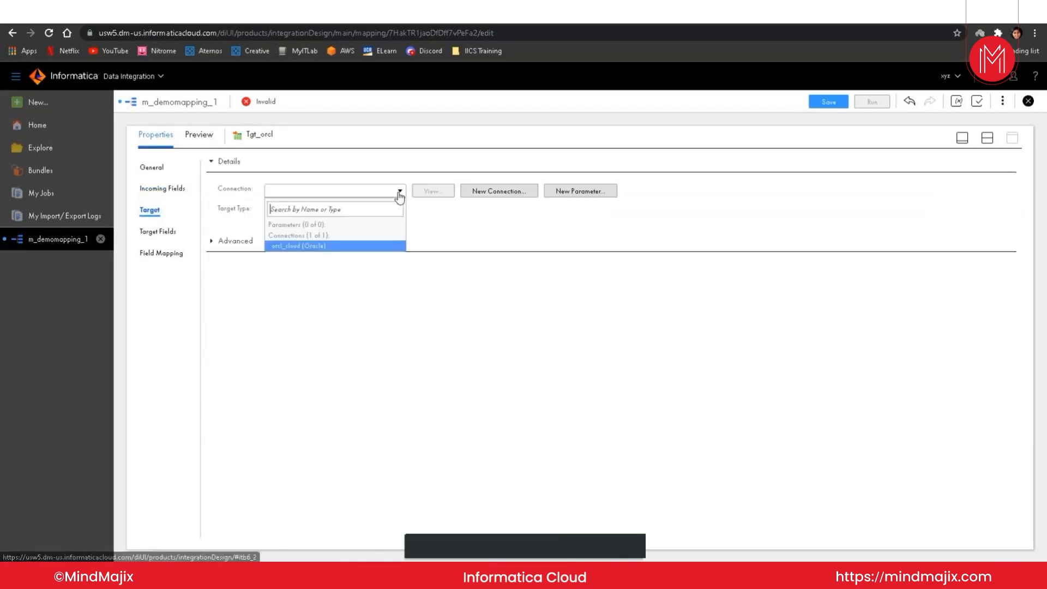
left_click(347, 248)
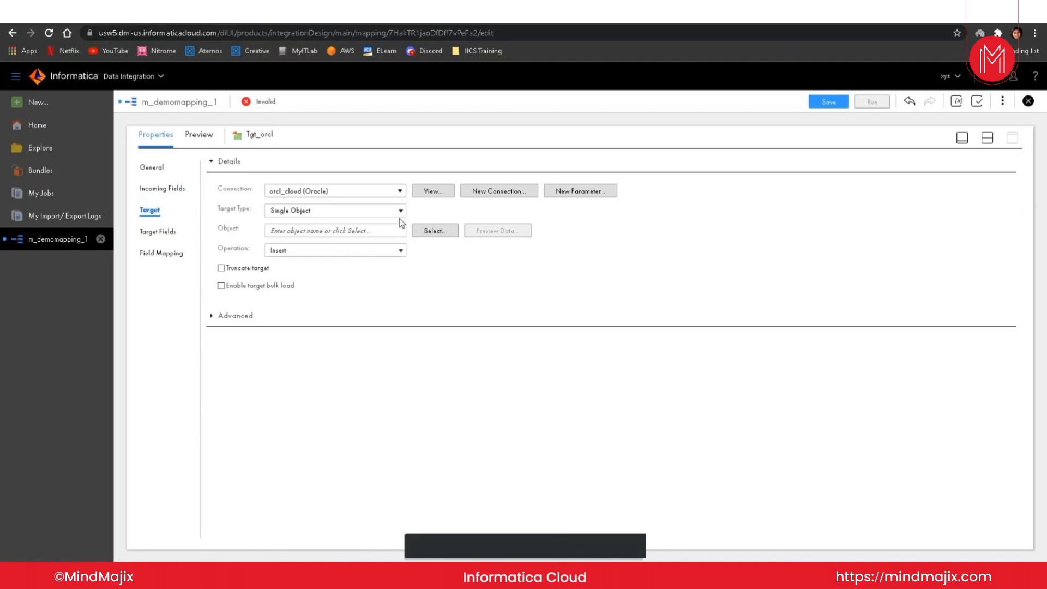
left_click(401, 211)
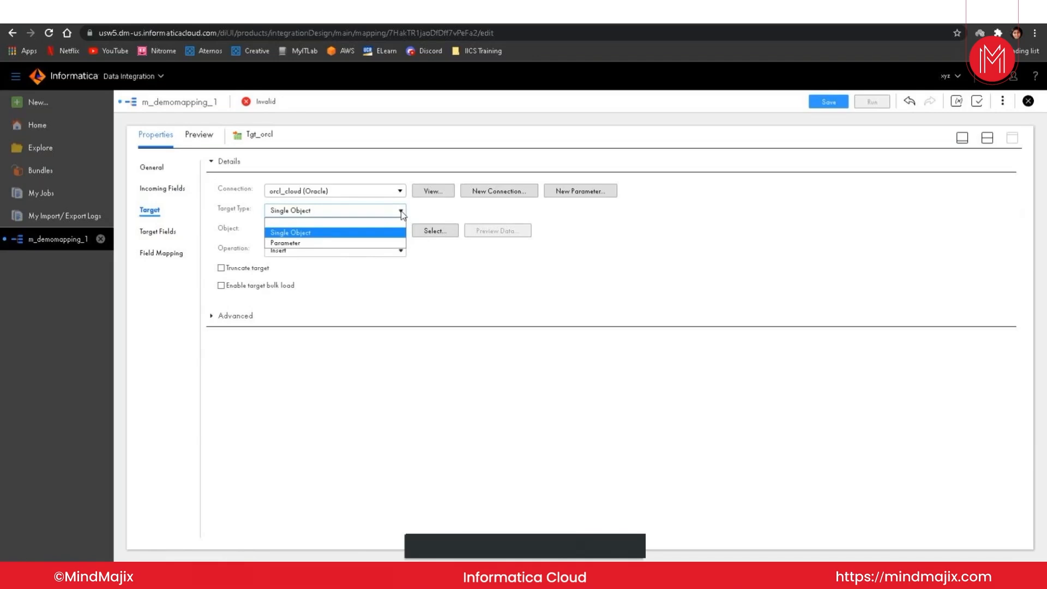
left_click(371, 231)
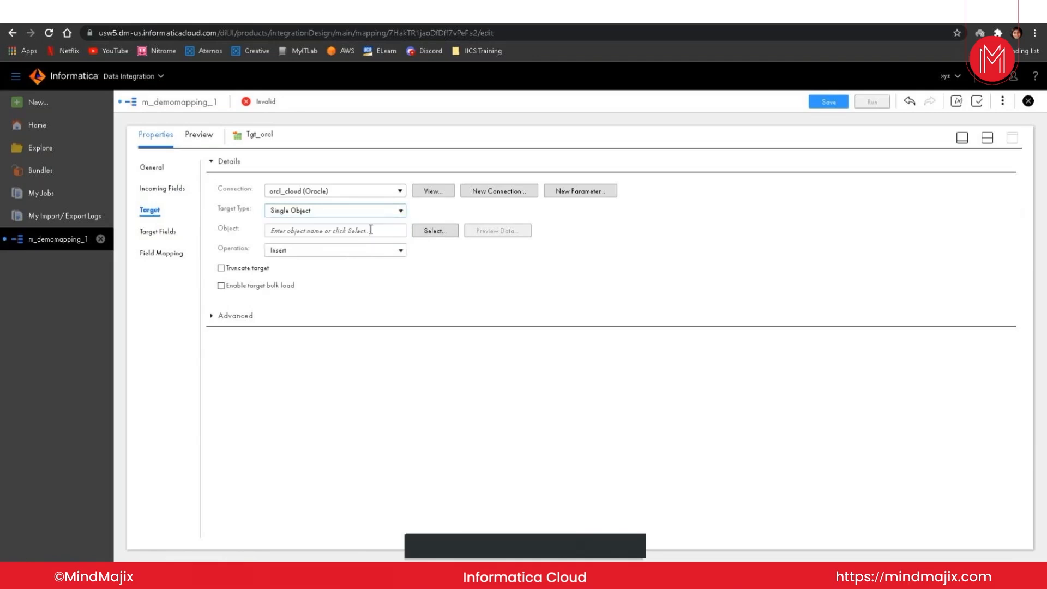
- Search the existing target objects for "custom" and choose the CUSTOMER_ORDERS table as the target object
left_click(426, 232)
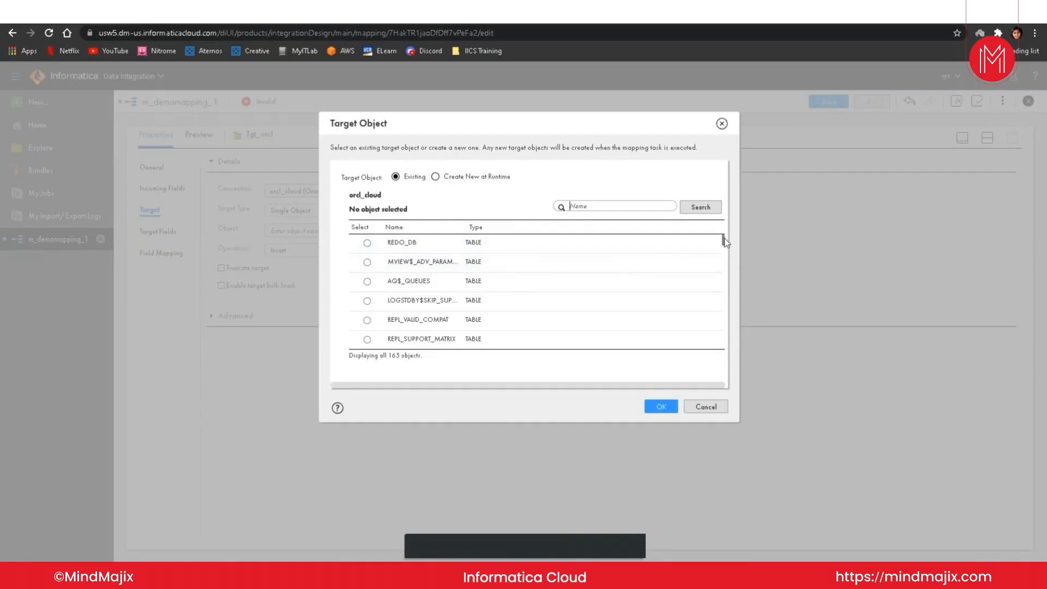
left_click(435, 177)
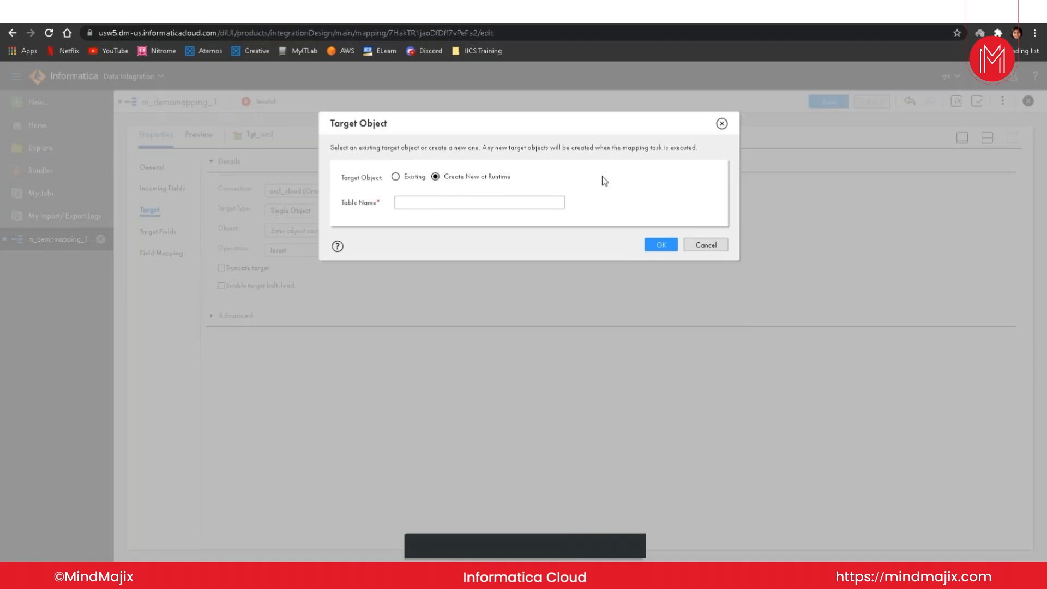
left_click(395, 177)
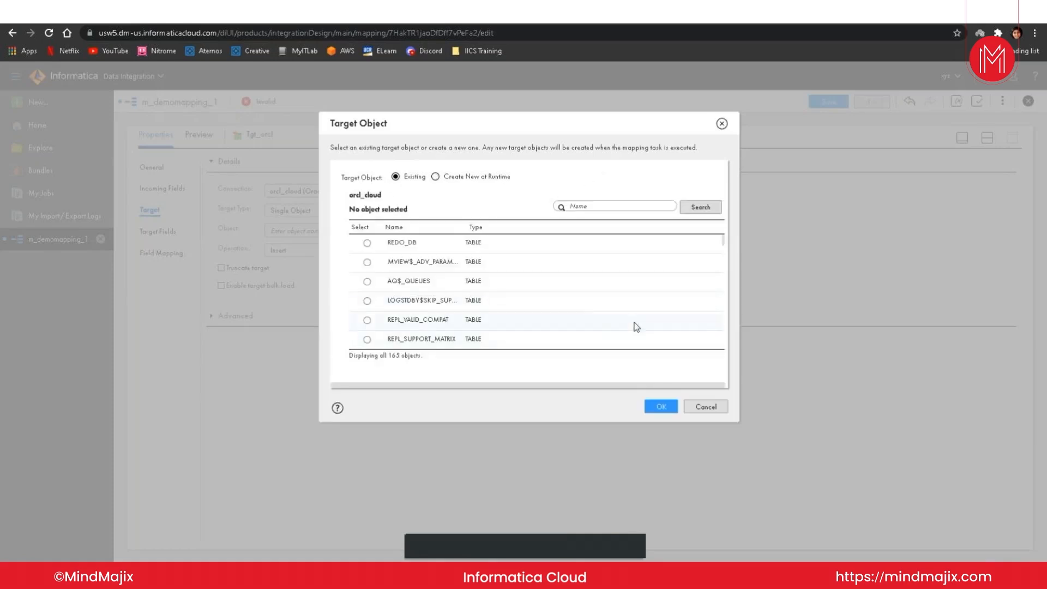
left_click(587, 205)
type("custom")
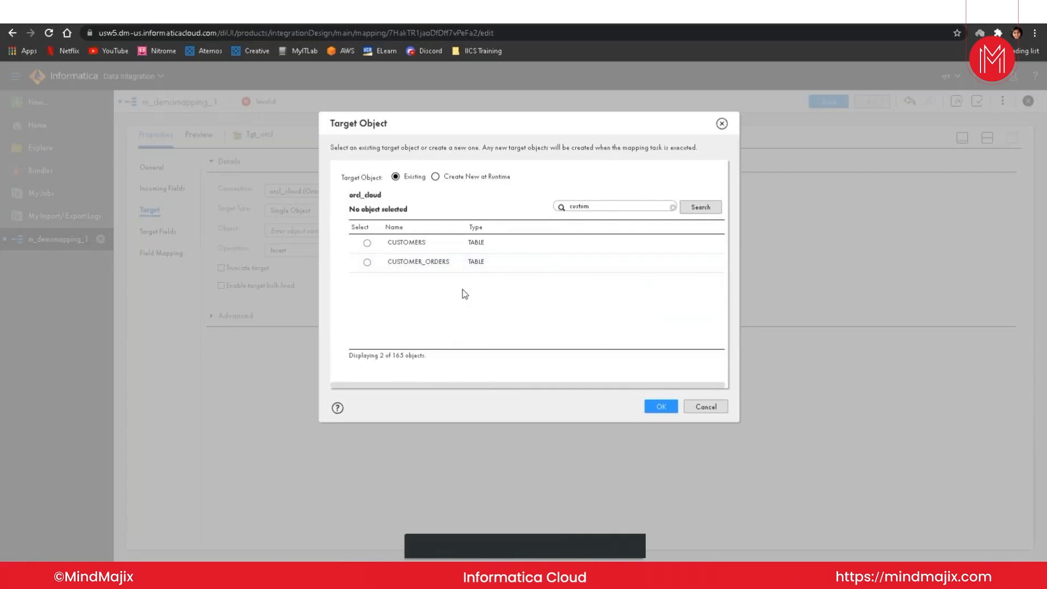
left_click(367, 262)
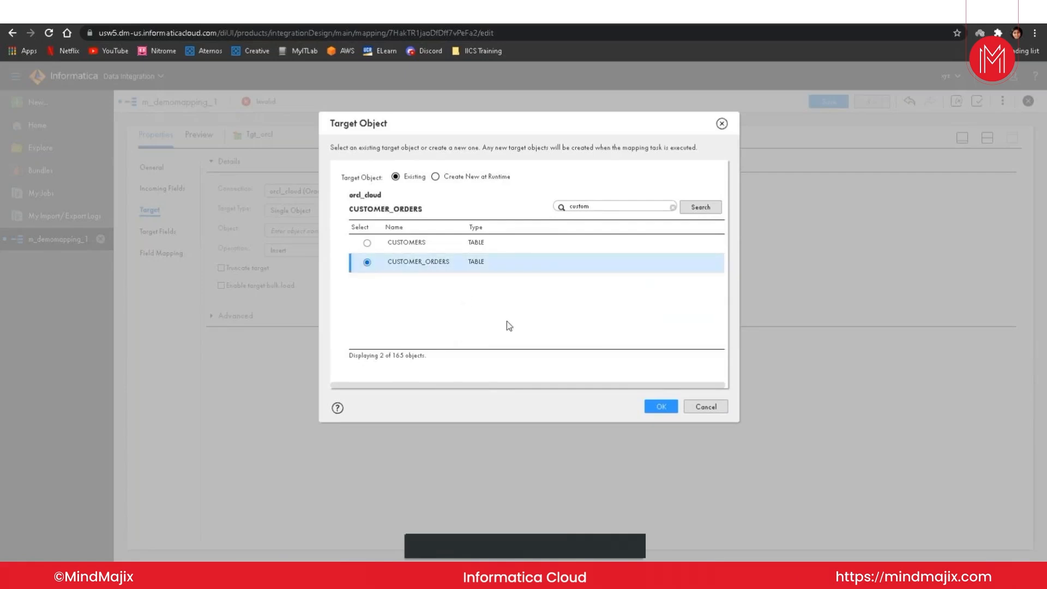
left_click(674, 405)
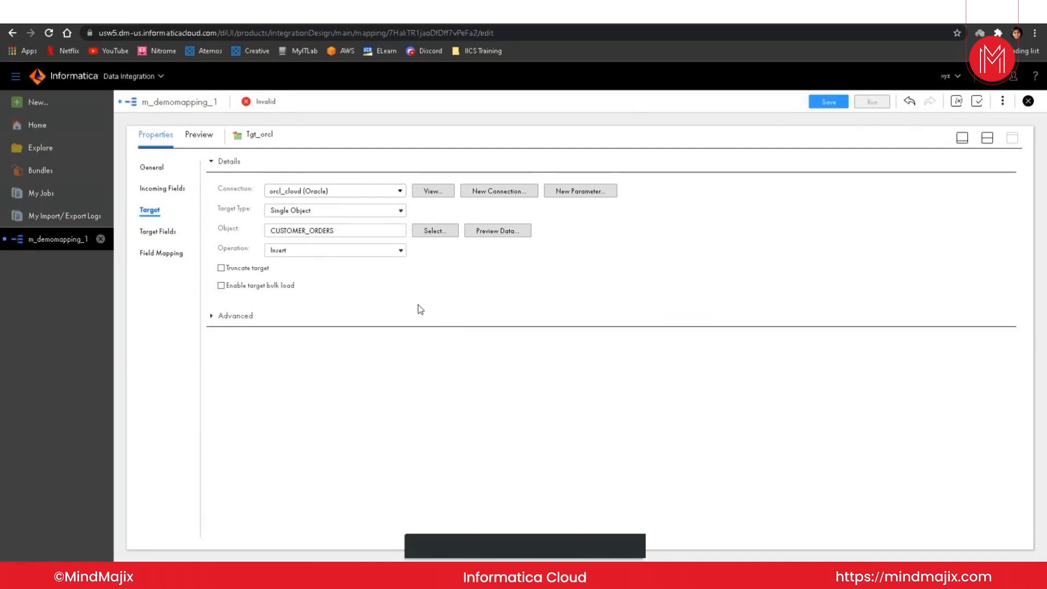
- Select Insert as the target operation with target truncation off, and expand the target's advanced settings
left_click(400, 251)
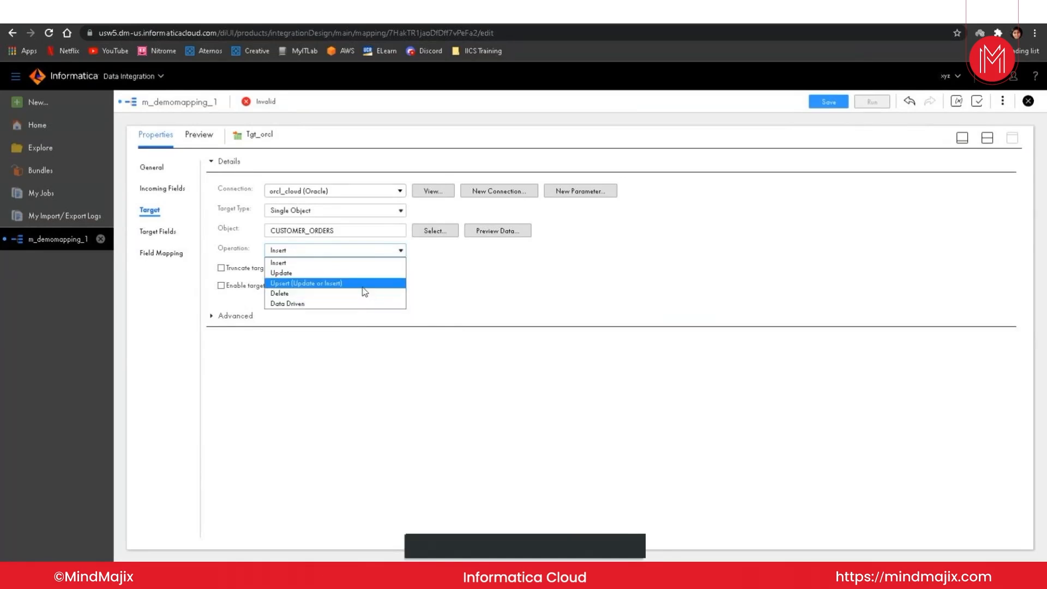
left_click(324, 264)
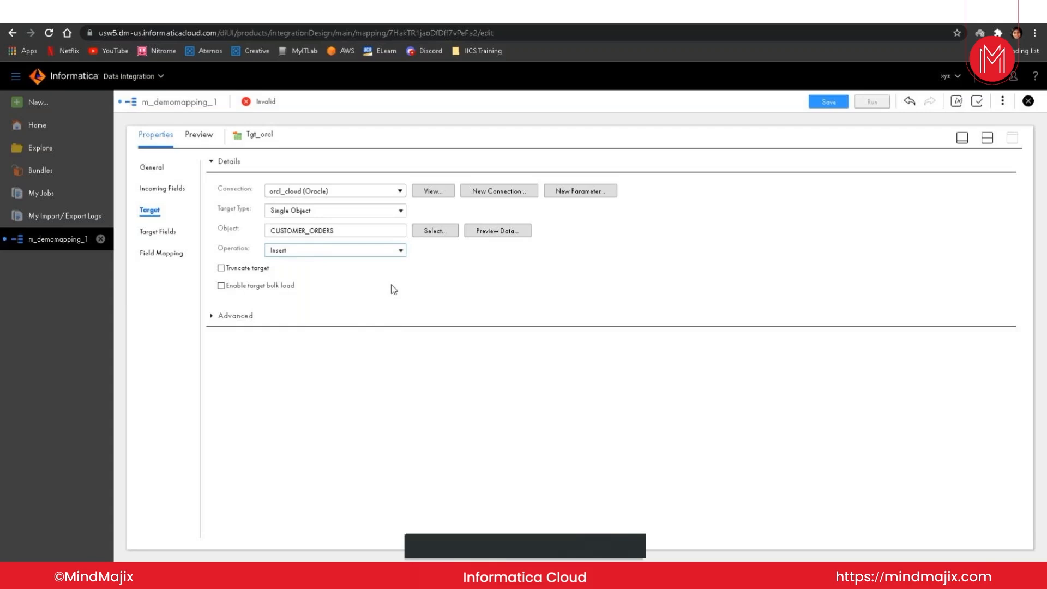
left_click(222, 269)
left_click(222, 268)
left_click(212, 316)
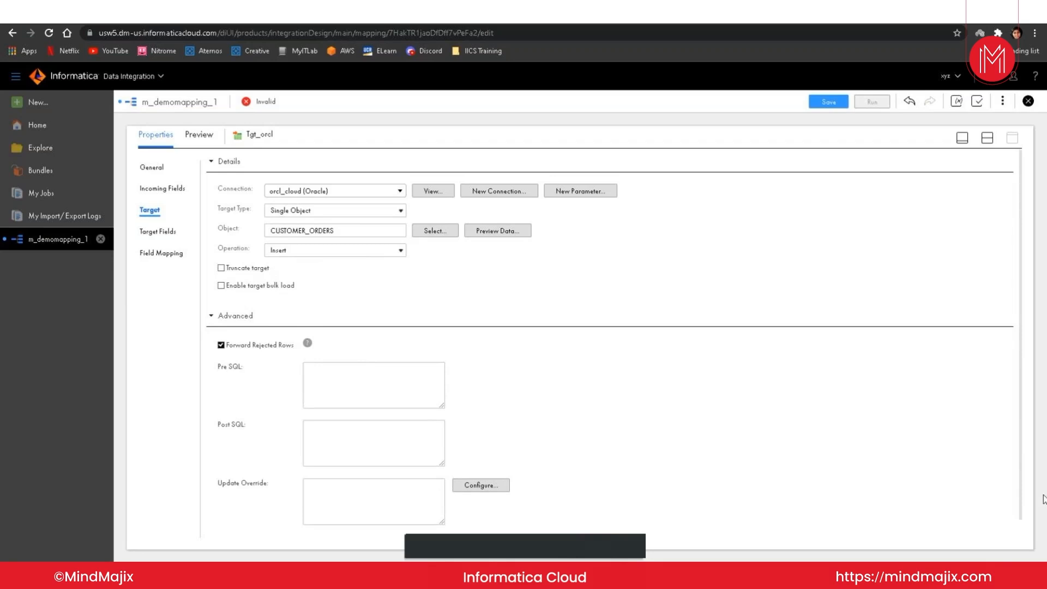
- Review the target's advanced settings and the list of CUSTOMER_ORDERS target fields
scroll(996, 467, "down", 1)
scroll(996, 467, "up", 1)
scroll(997, 469, "down", 1)
scroll(996, 470, "up", 1)
left_click(160, 231)
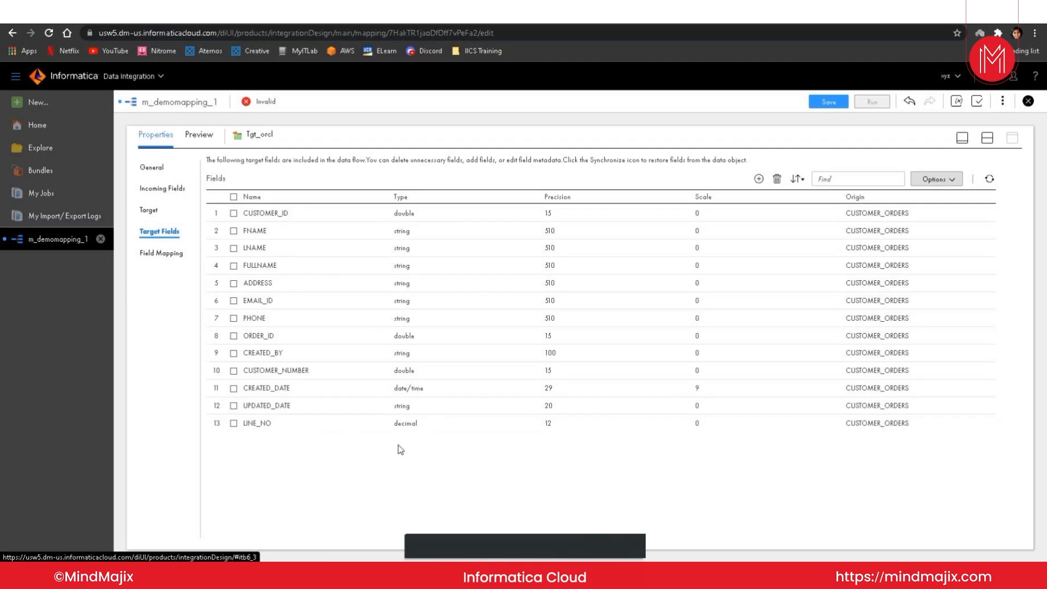
- In the field mapping, manually map incoming CUSTOMER_ID to target CUSTOMER_ID, and automap further fields by exact field name
left_click(162, 253)
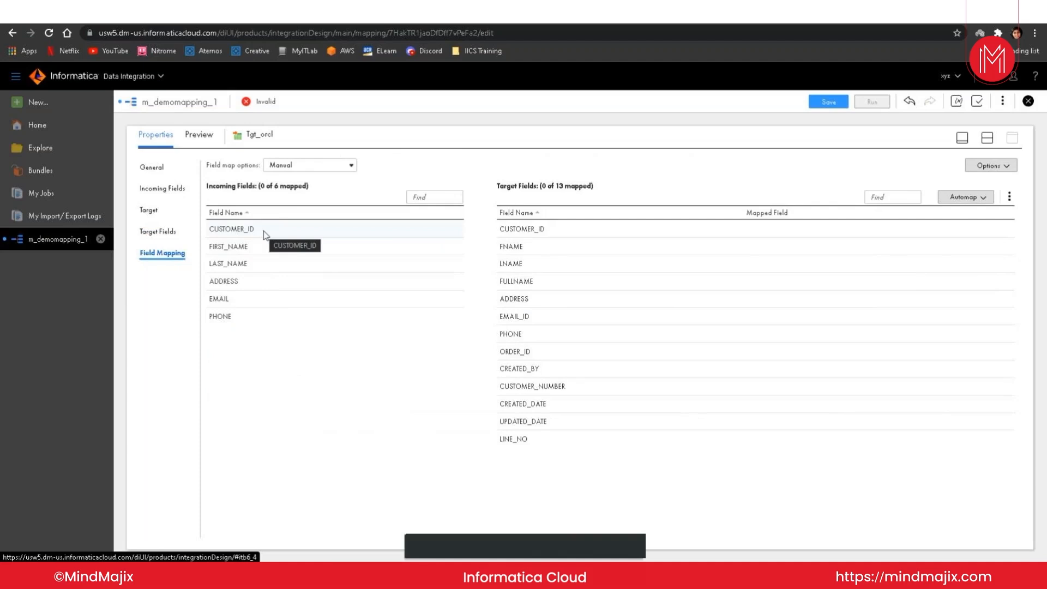
left_click_drag(263, 231, 756, 231)
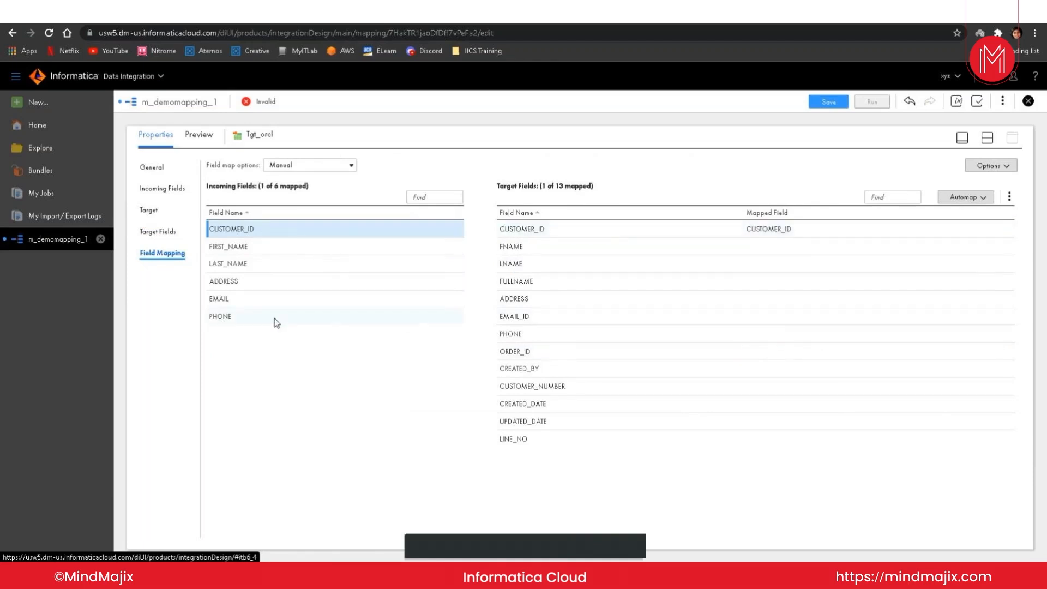
left_click(983, 199)
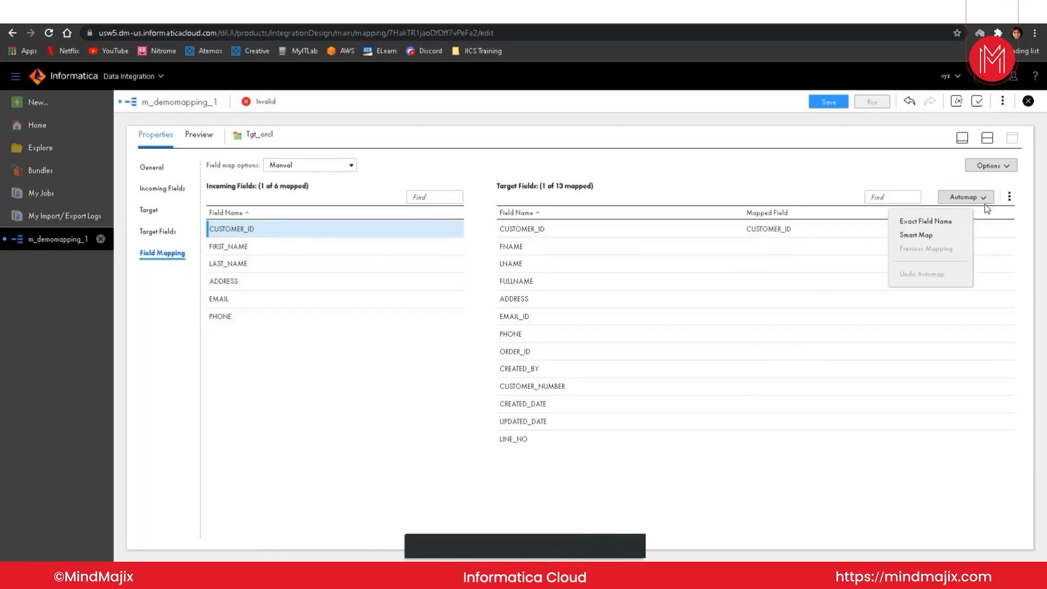
left_click(956, 223)
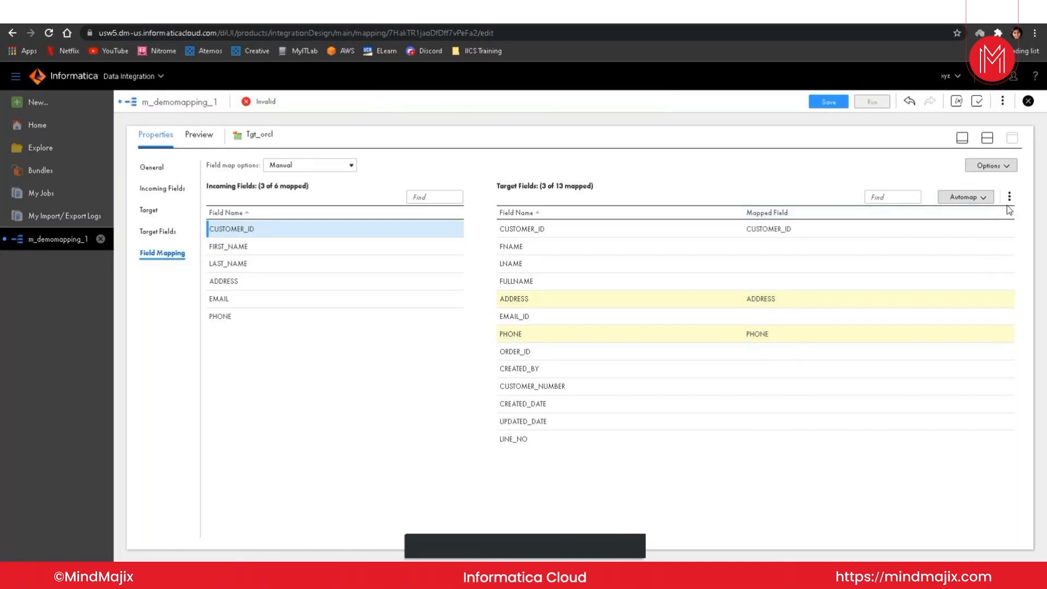
- Automap the remaining incoming fields with Smart Map and save the mapping
left_click(992, 201)
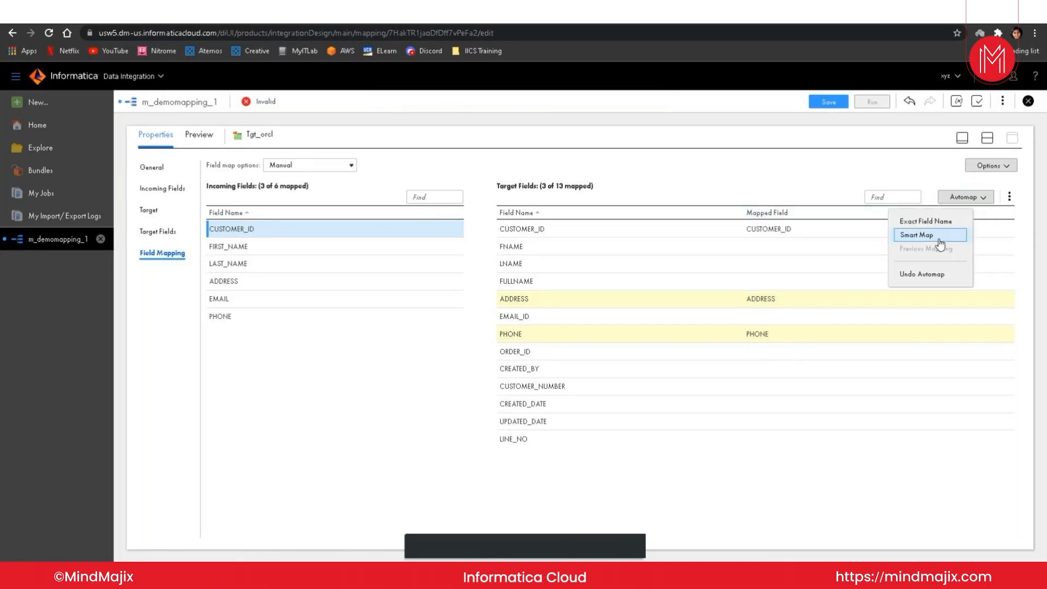
left_click(939, 240)
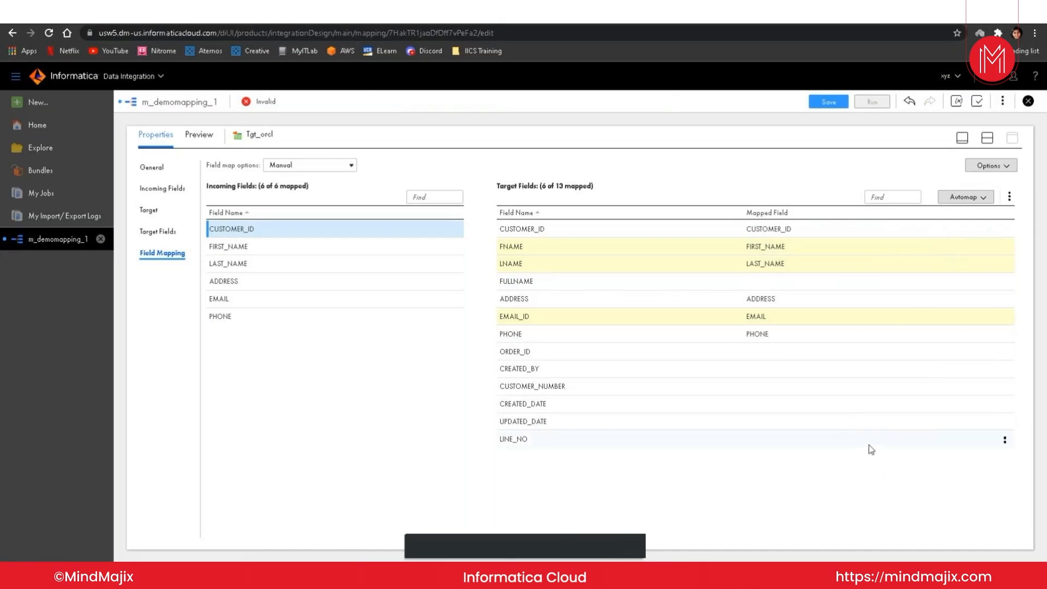
left_click(829, 102)
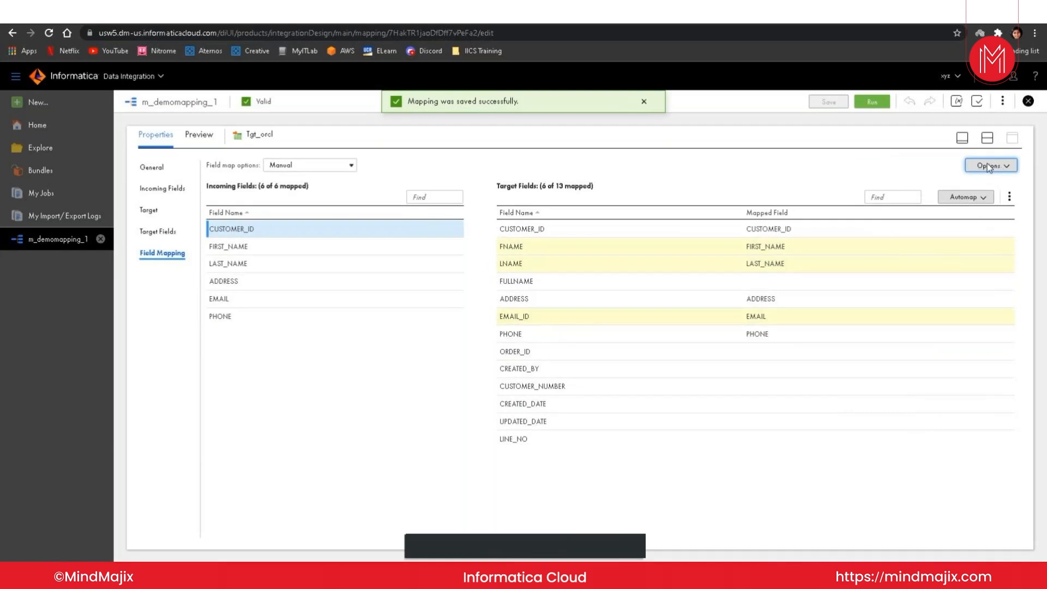
- View only the mapped fields, only the unmapped fields, and all fields again in the field mapping
left_click(1008, 168)
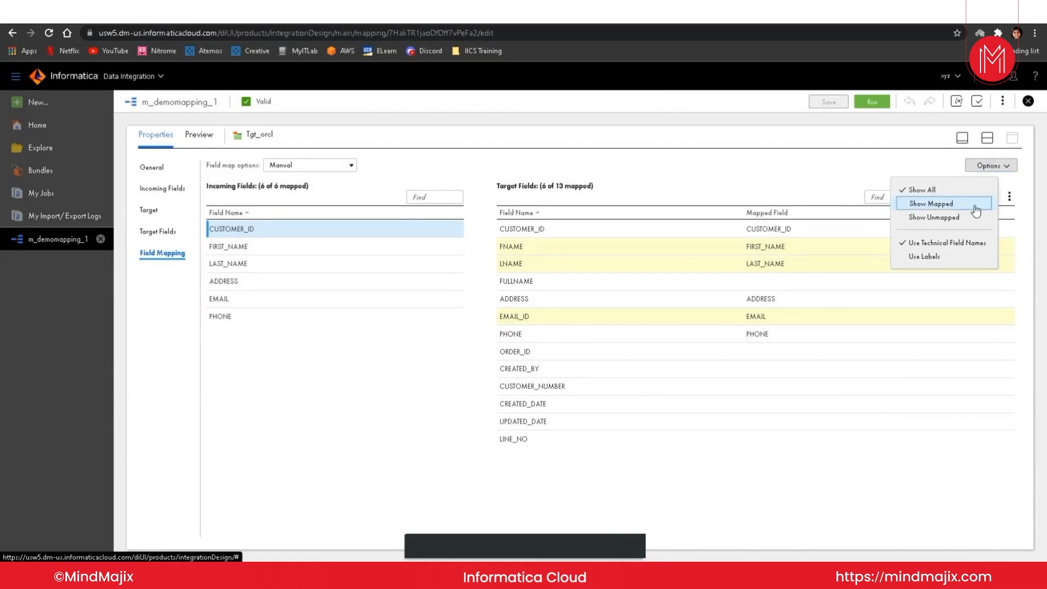
left_click(976, 204)
left_click(1011, 165)
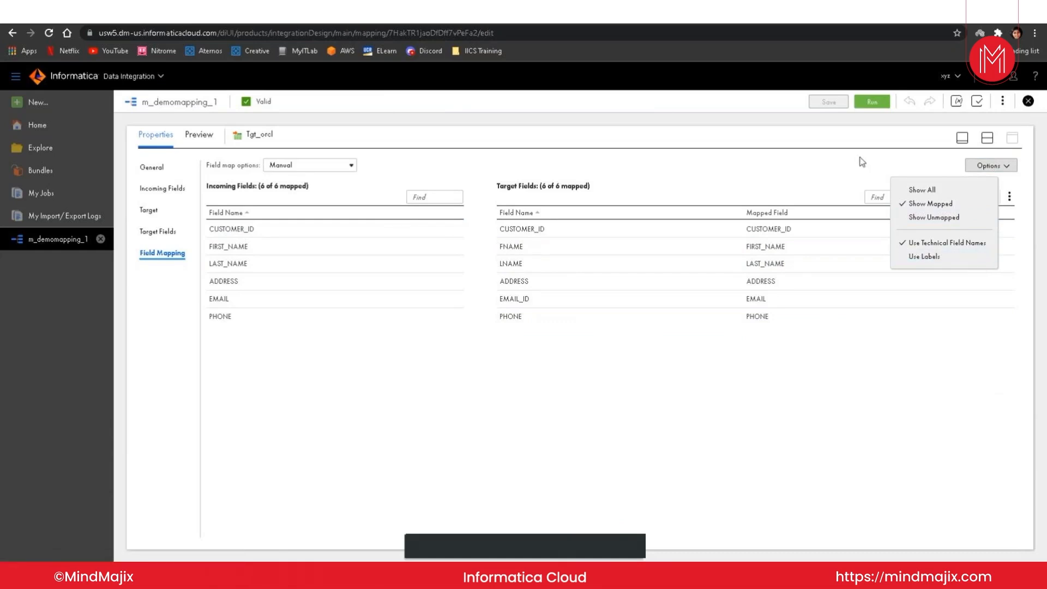
left_click(968, 223)
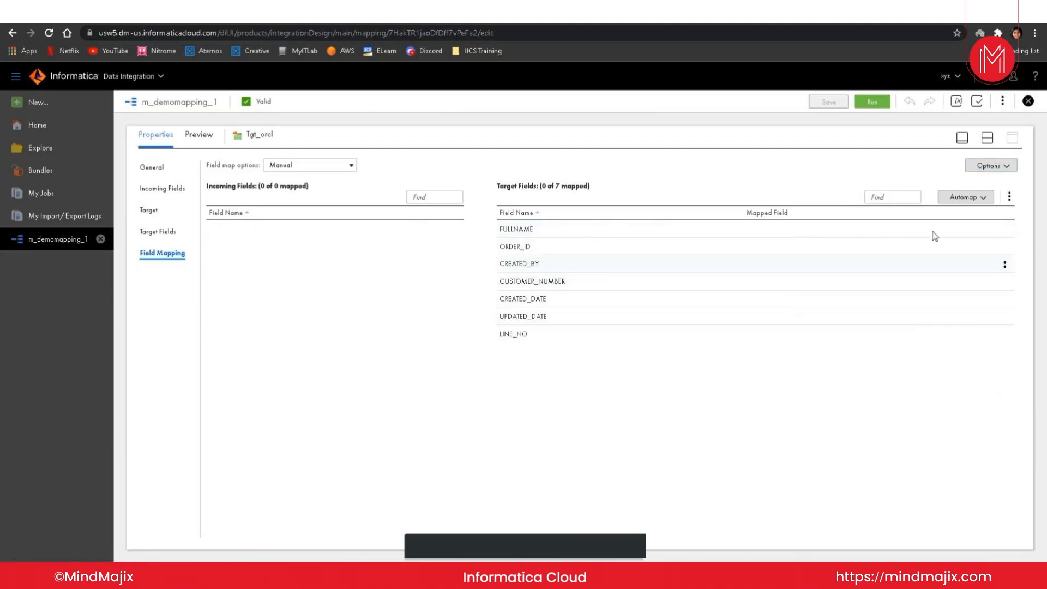
left_click(991, 165)
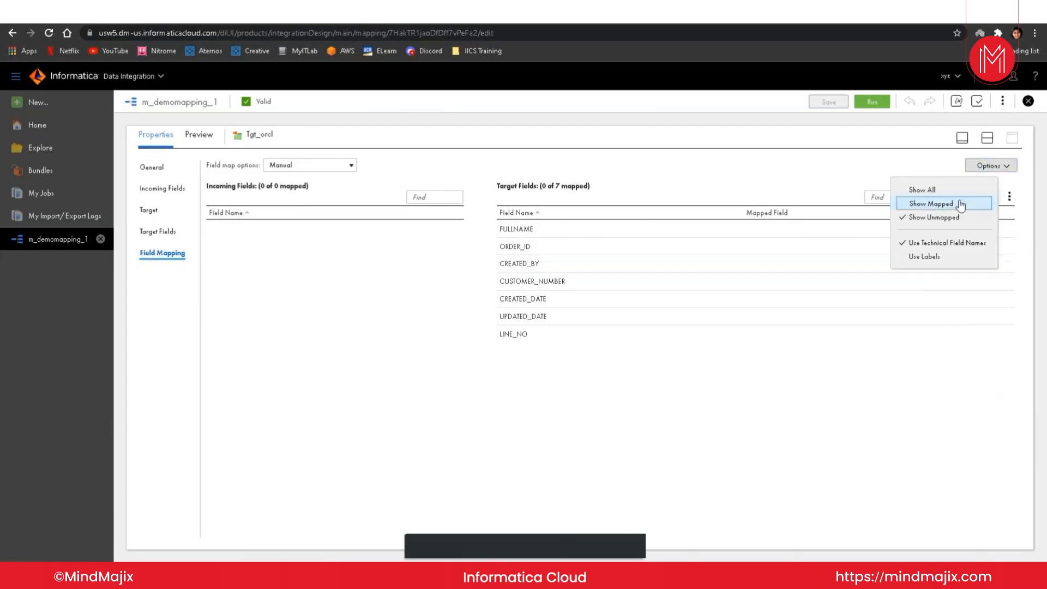
left_click(922, 190)
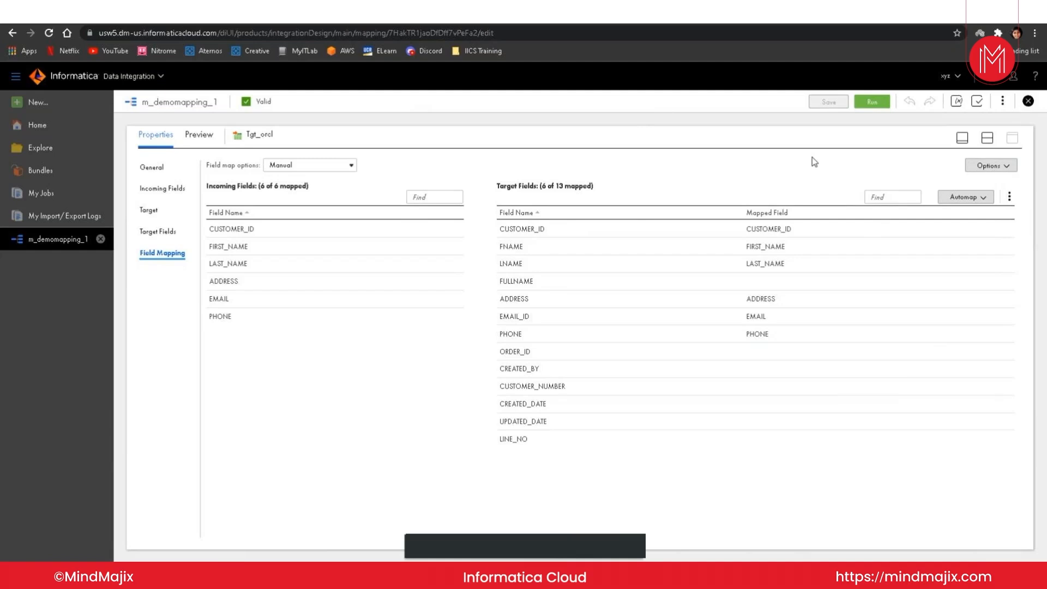
- Open the run settings for m_demomapping_1 and try to run it on the CSCSRAM5229133 runtime environment
left_click(879, 103)
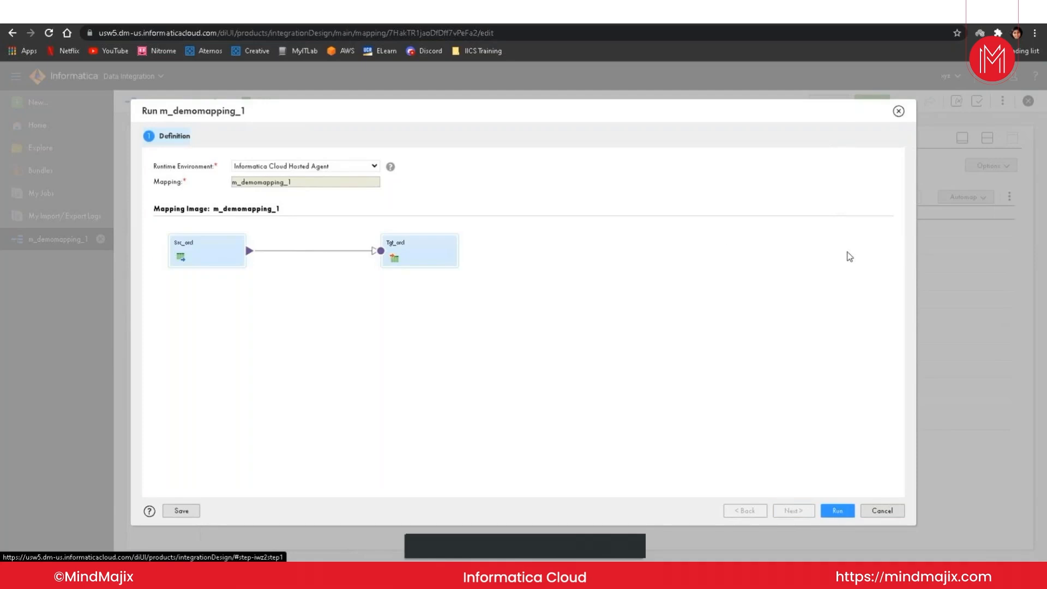
left_click(363, 171)
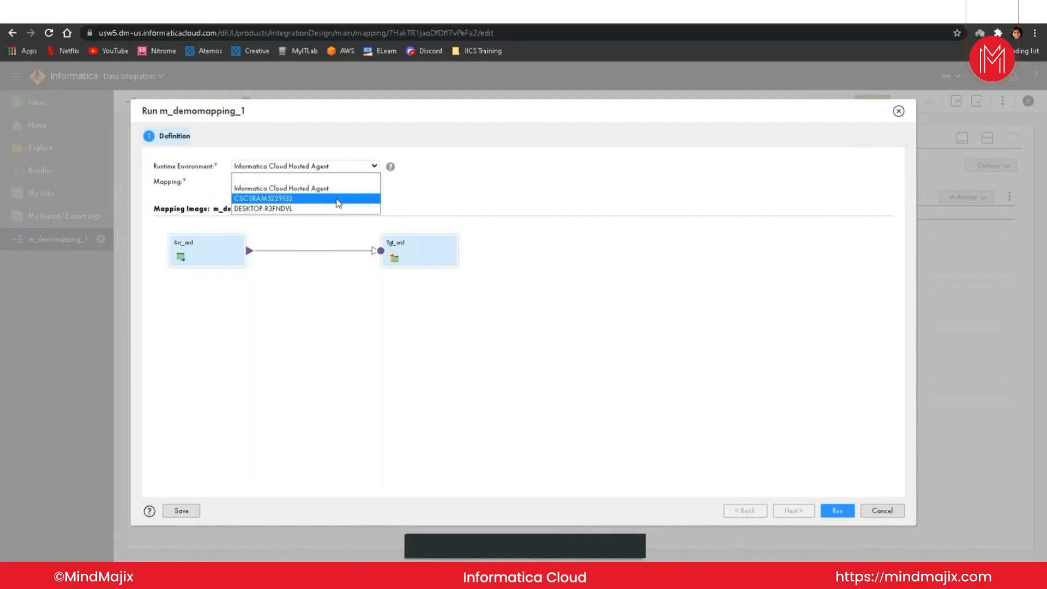
left_click(338, 200)
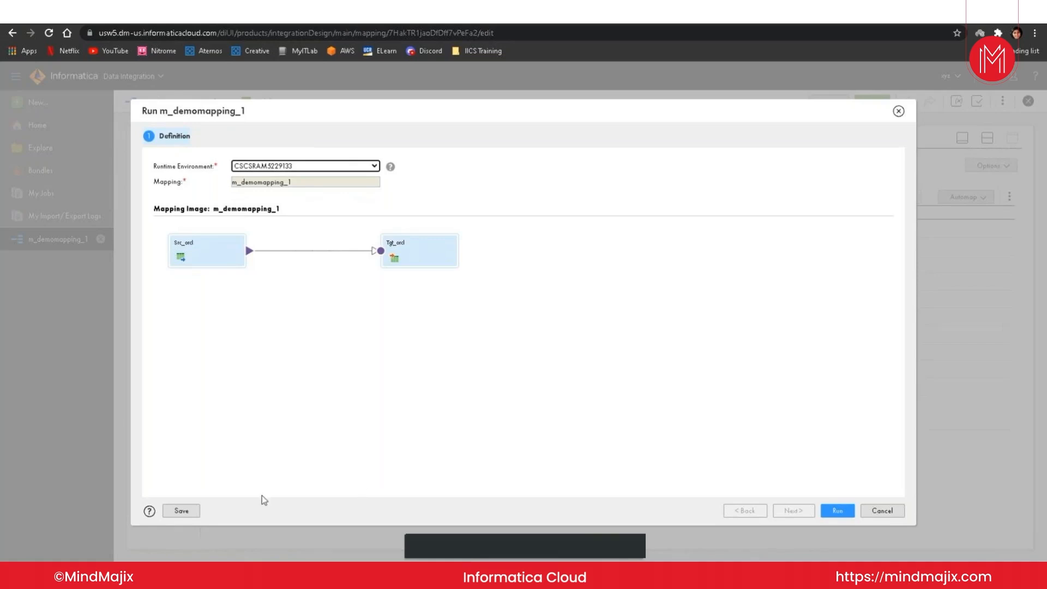
left_click(839, 512)
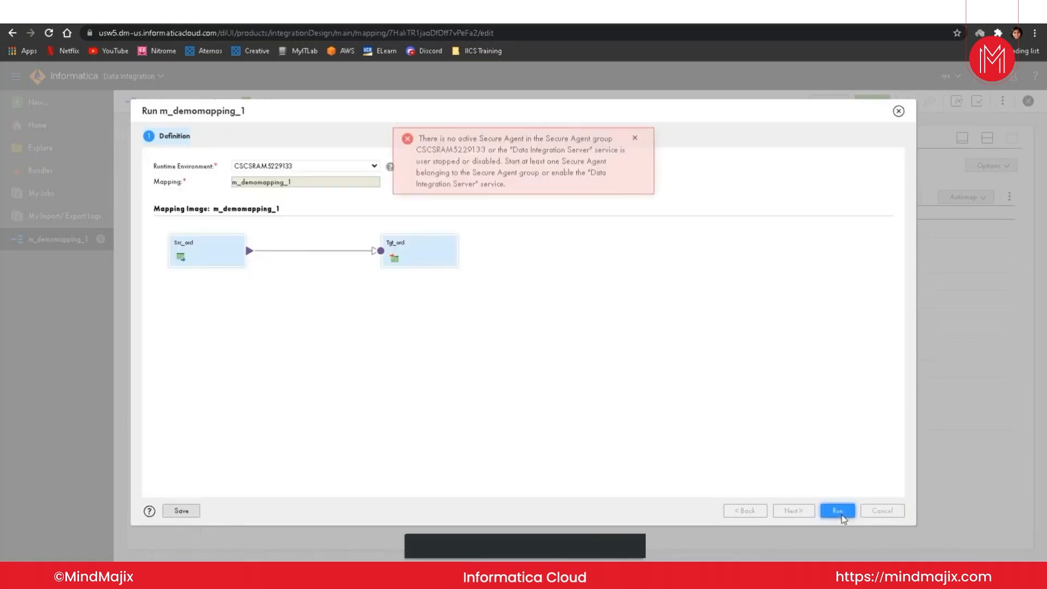
left_click(635, 164)
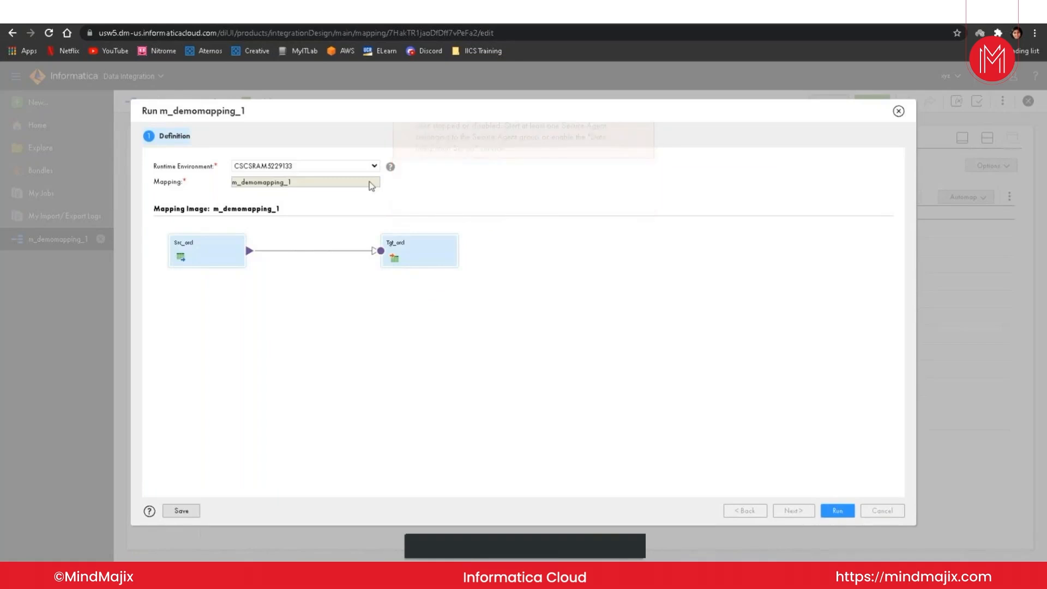
- Set the runtime environment to DESKTOP-R3FNDVL and run the mapping
left_click(374, 166)
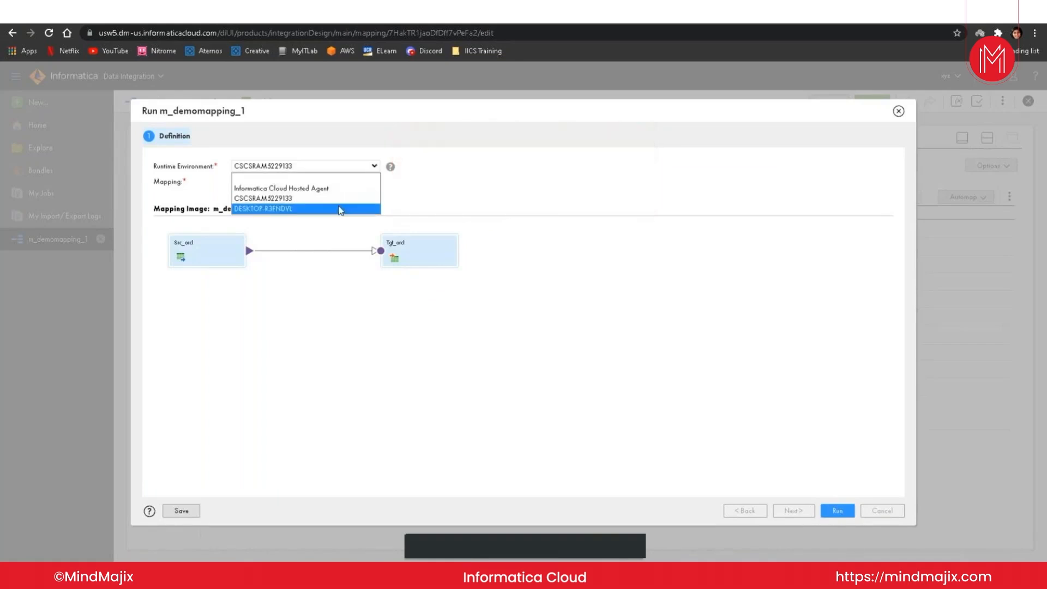
left_click(339, 208)
left_click(833, 509)
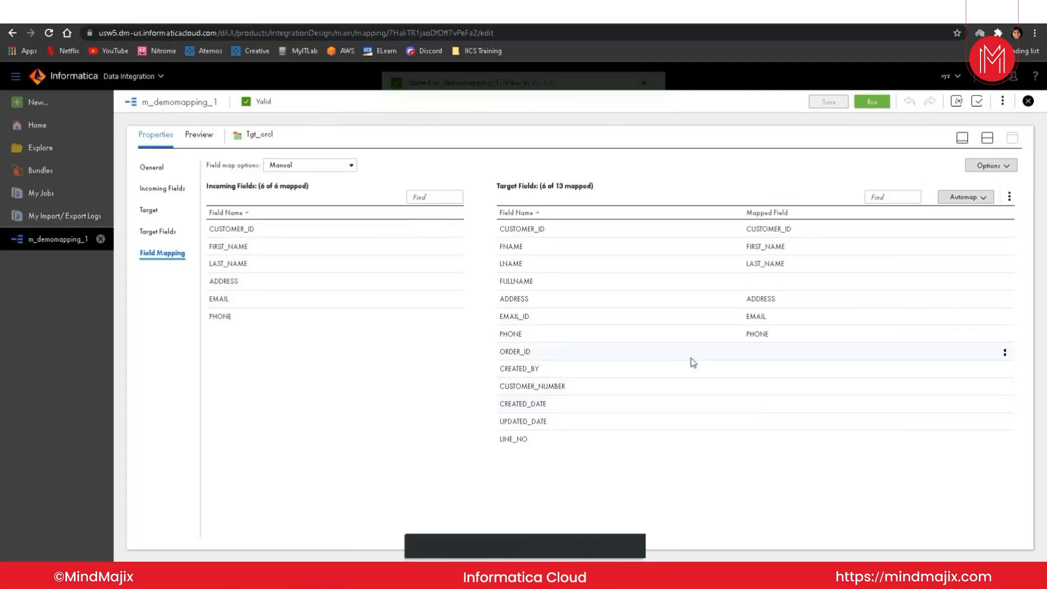
- Open the details of the m_demomapping_1-1 job to check its run results
left_click(60, 204)
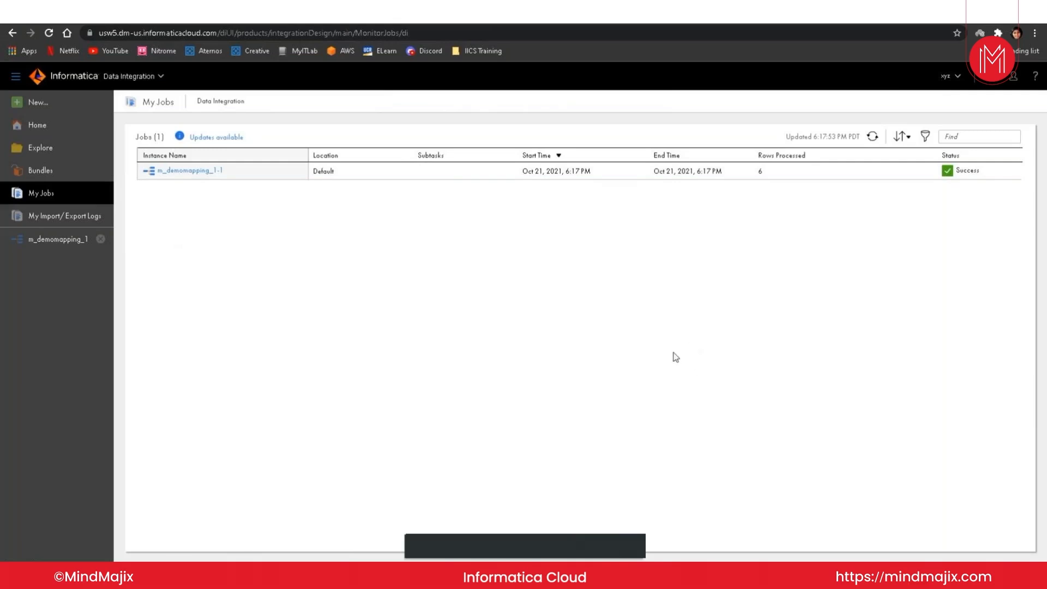
left_click(193, 171)
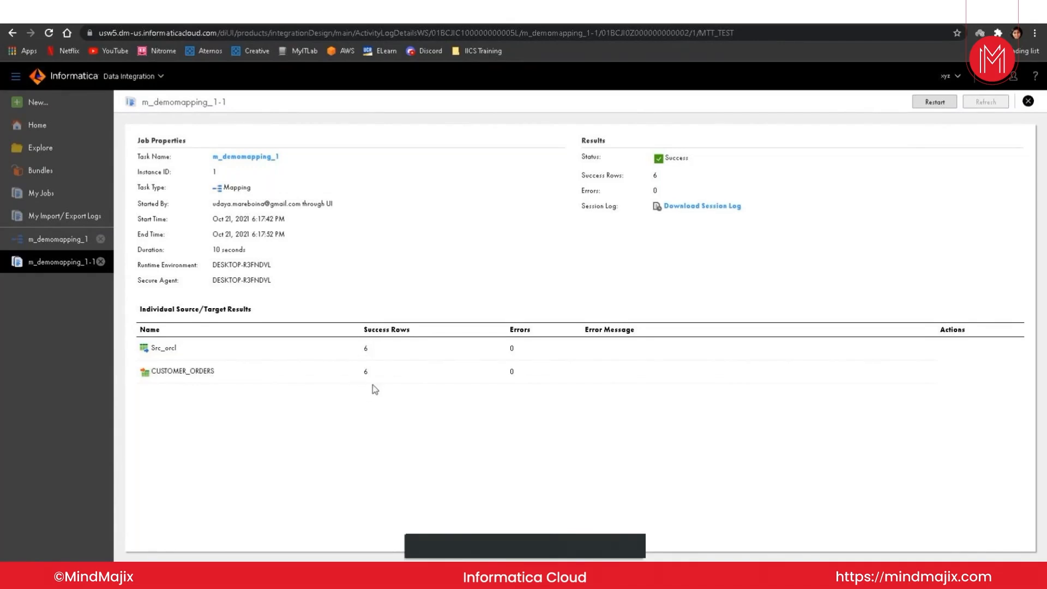
- Download the job's session log, examine it from the load summary back to its beginning, and close it
left_click(704, 206)
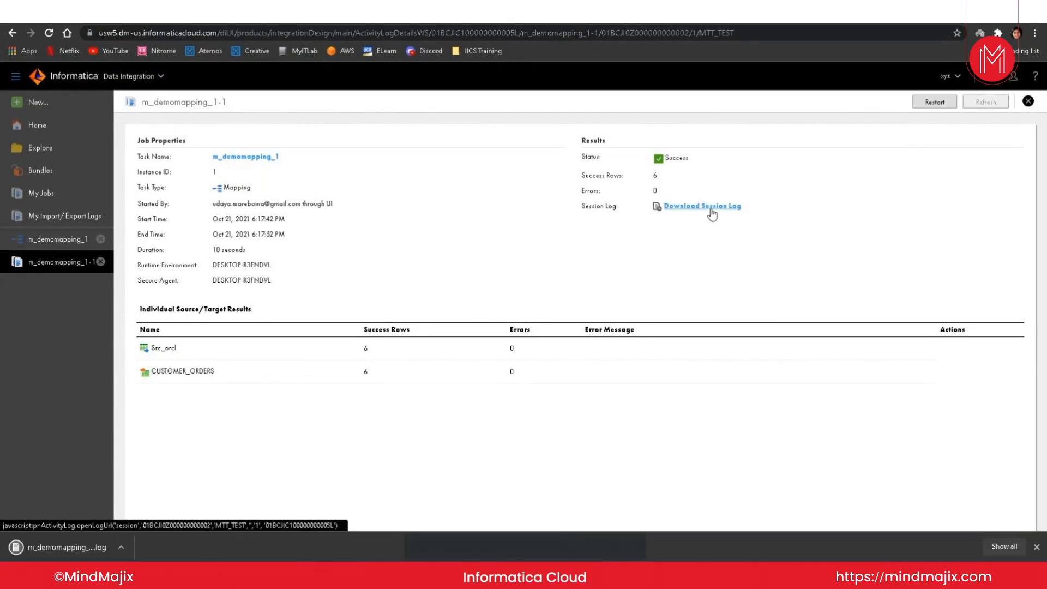
left_click_drag(881, 134, 881, 430)
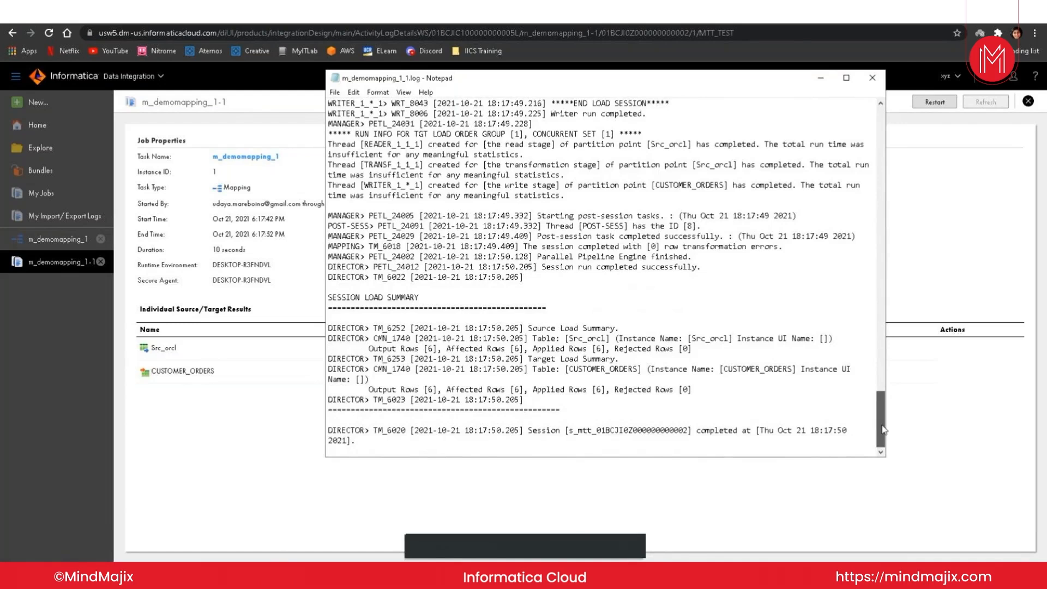
left_click_drag(884, 424, 787, 82)
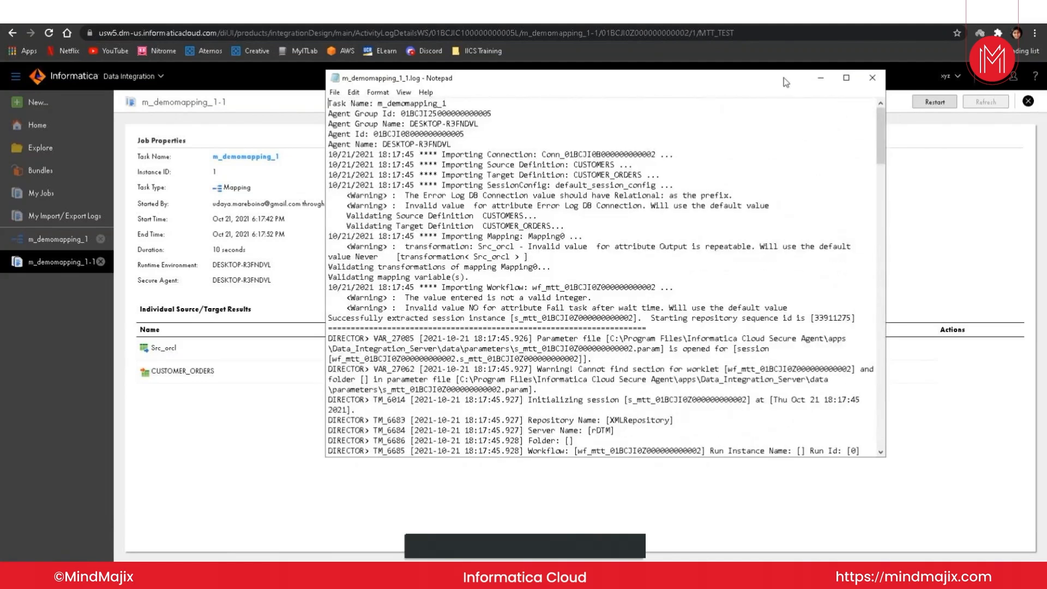
left_click(872, 77)
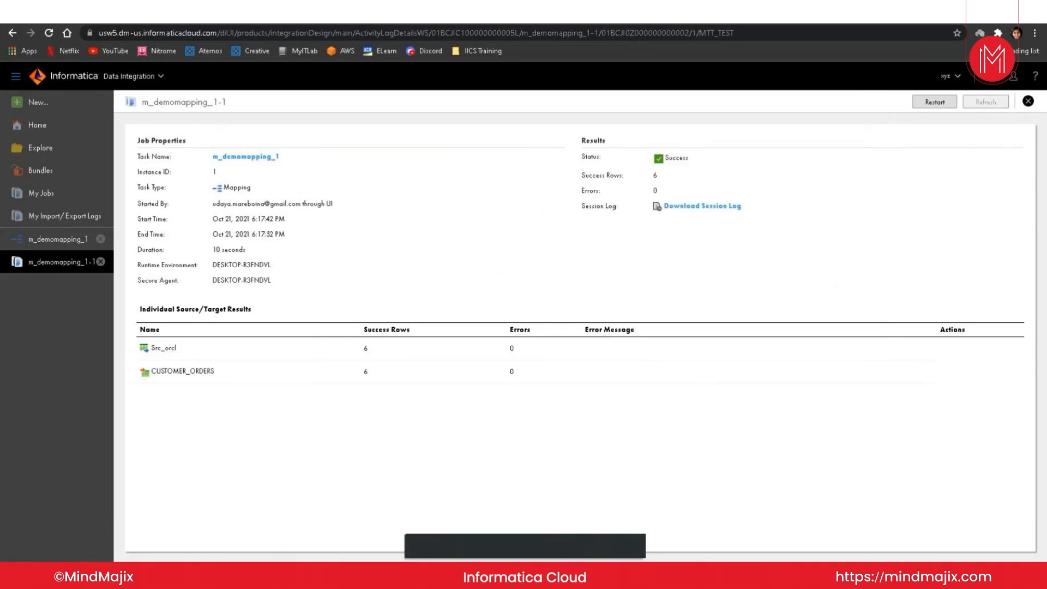
- Switch to Oracle SQL Developer
mouse_move(403, 576)
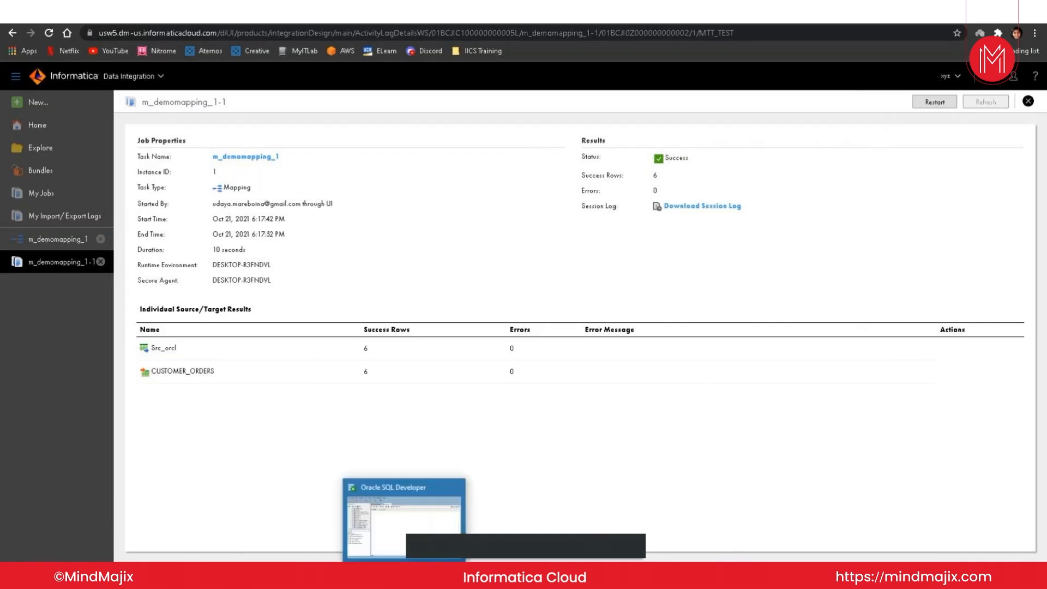